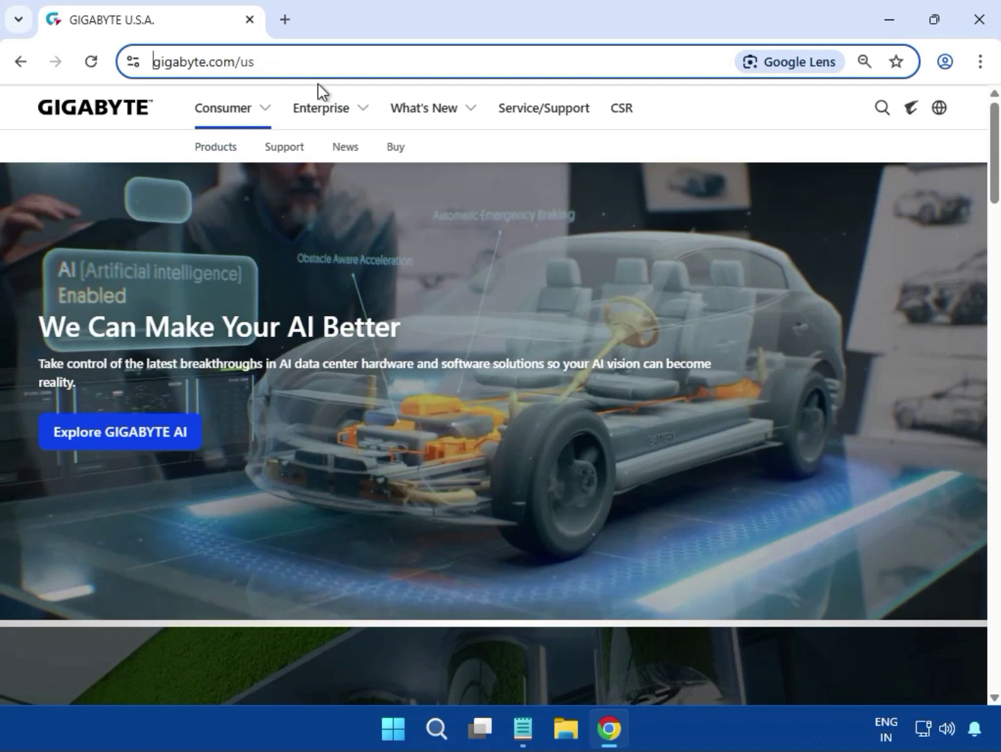
- Search the Gigabyte website for the motherboard model "B660M K DDR4"
left_click(186, 64)
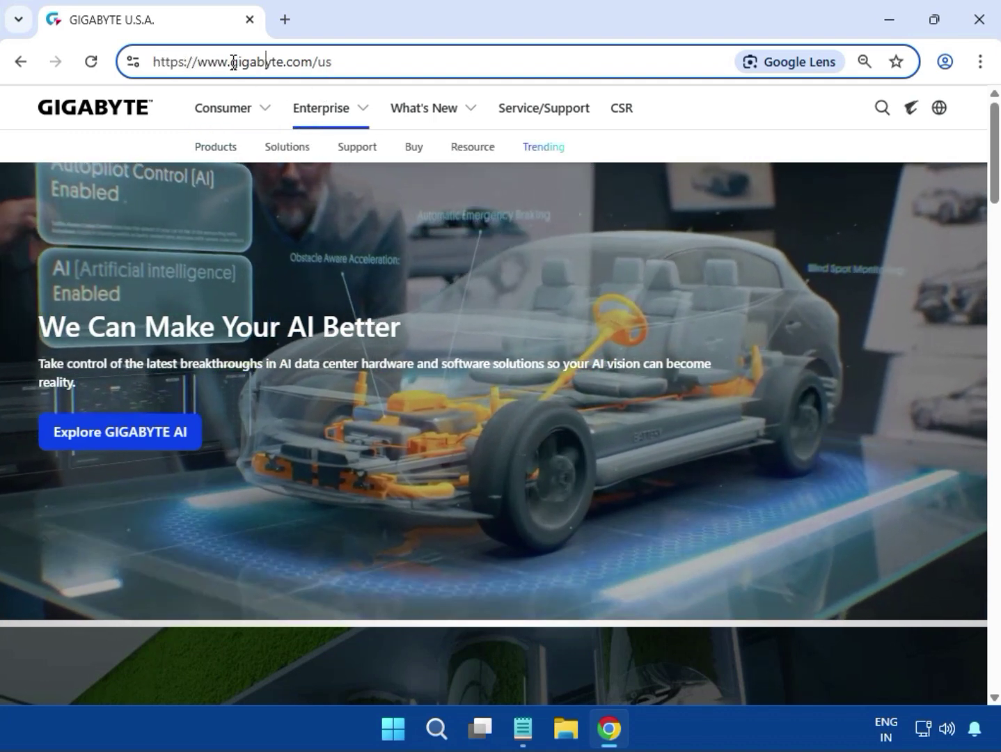
left_click_drag(230, 62, 313, 62)
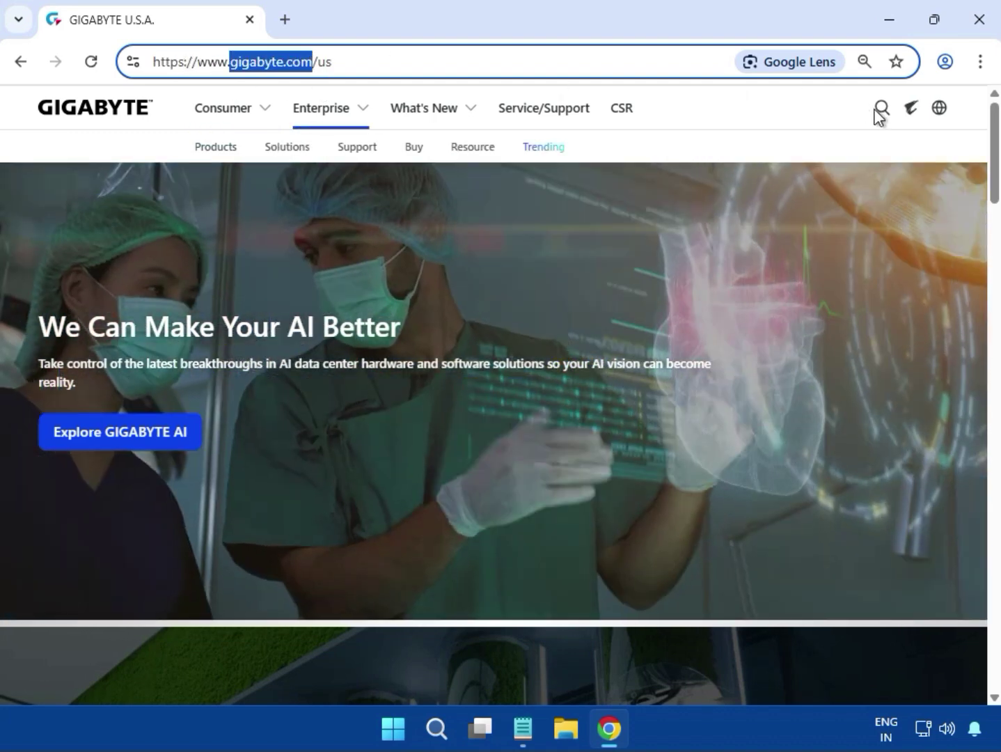
left_click(880, 108)
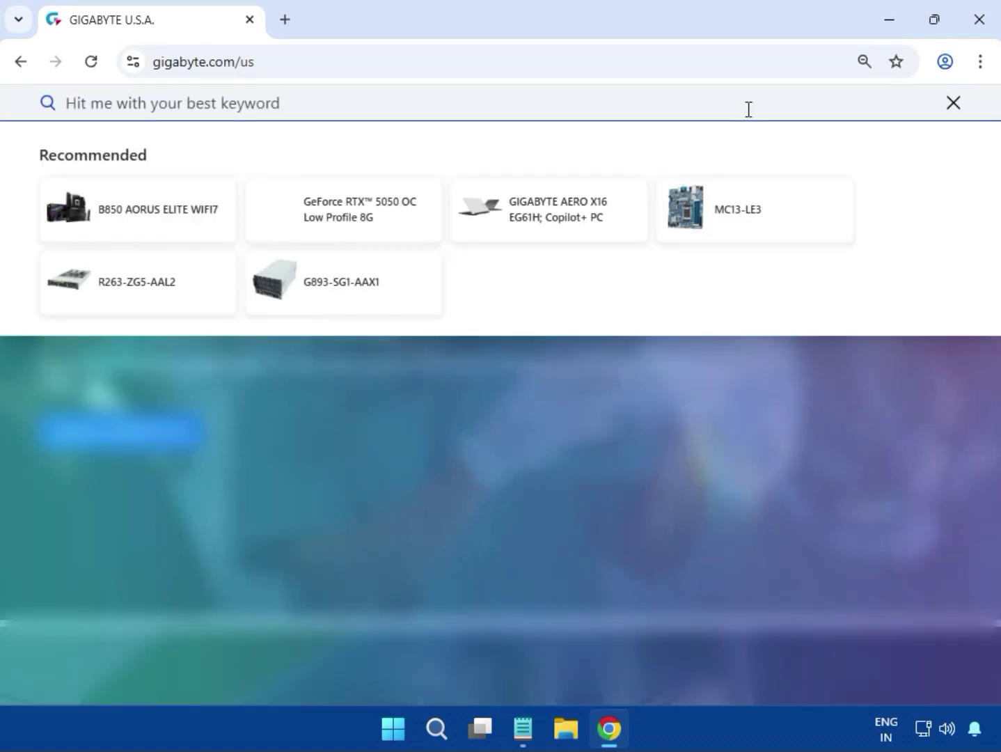
type("B660M K DDR4")
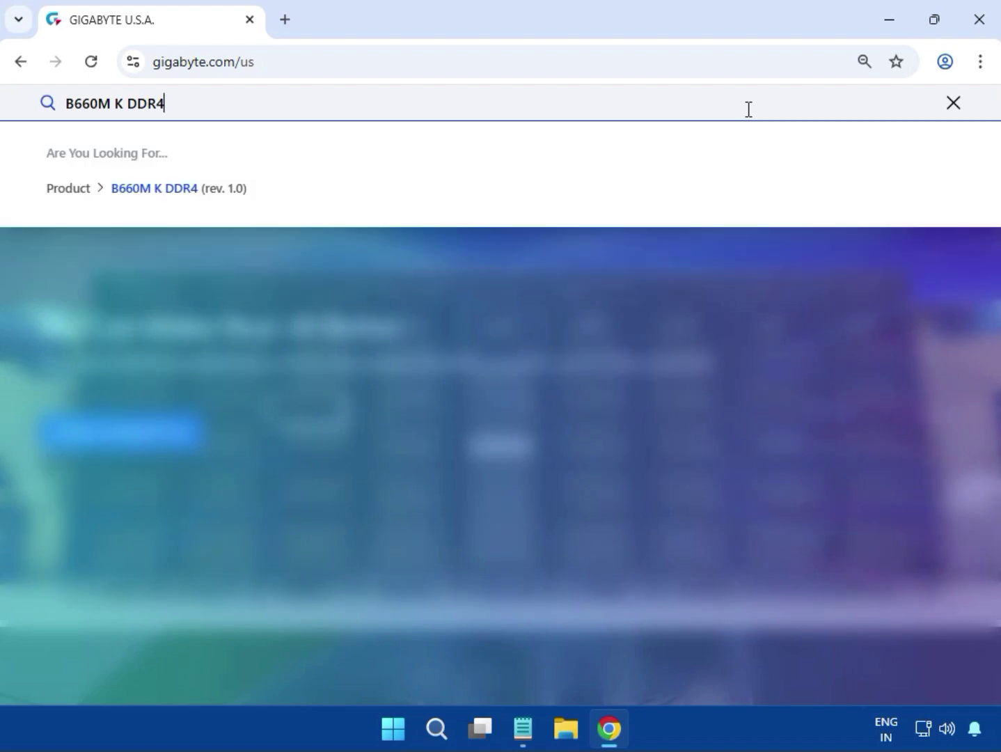
key("Return")
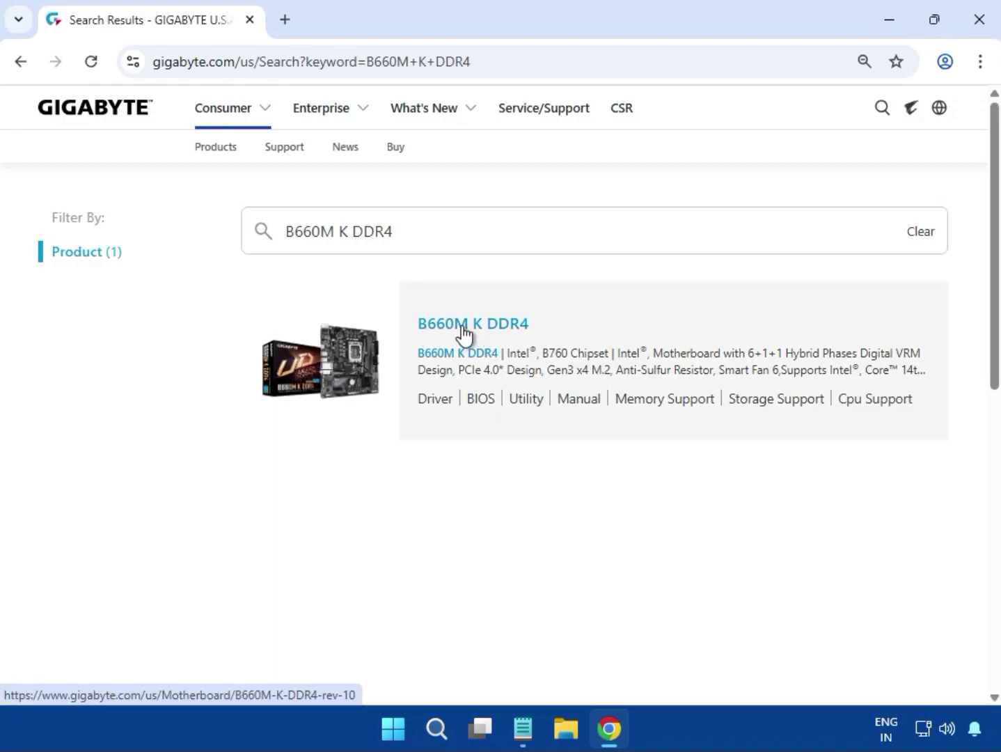
- Open the support downloads of the B660M K DDR4 (rev. 1.0) and filter the drivers by Windows 11 64bit
left_click(462, 325)
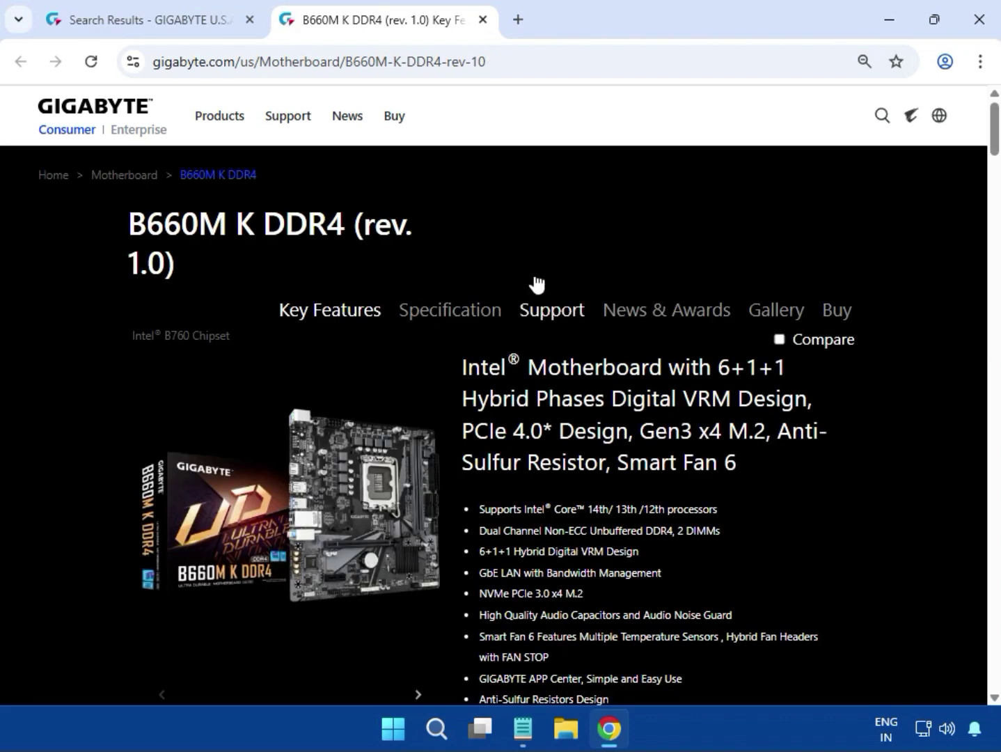
left_click(550, 312)
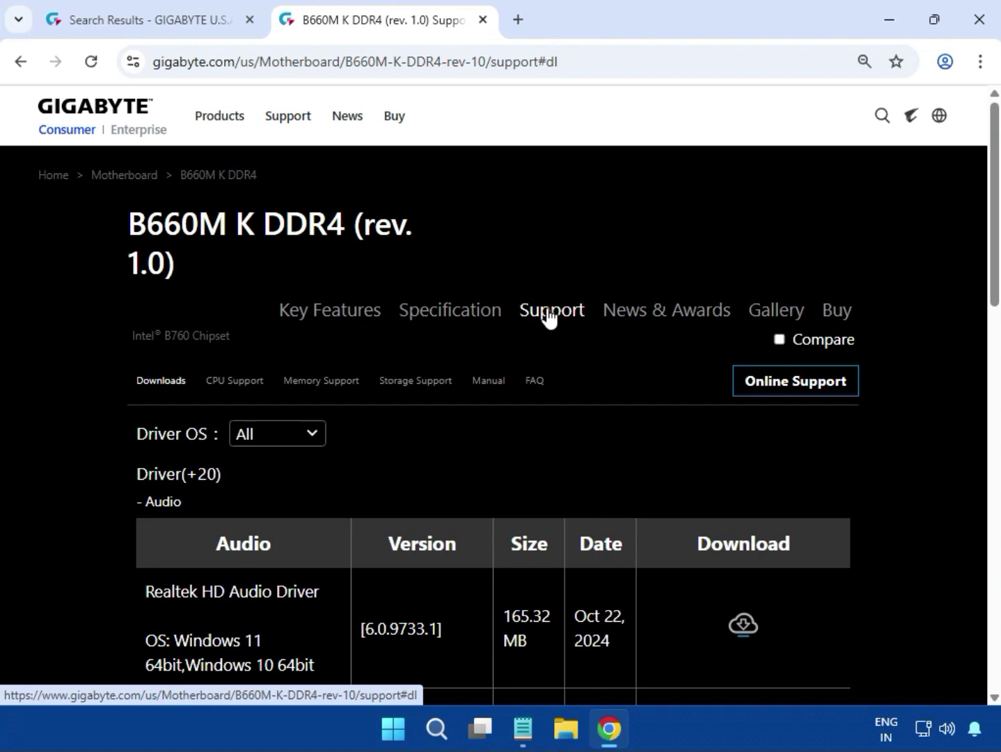
left_click(307, 438)
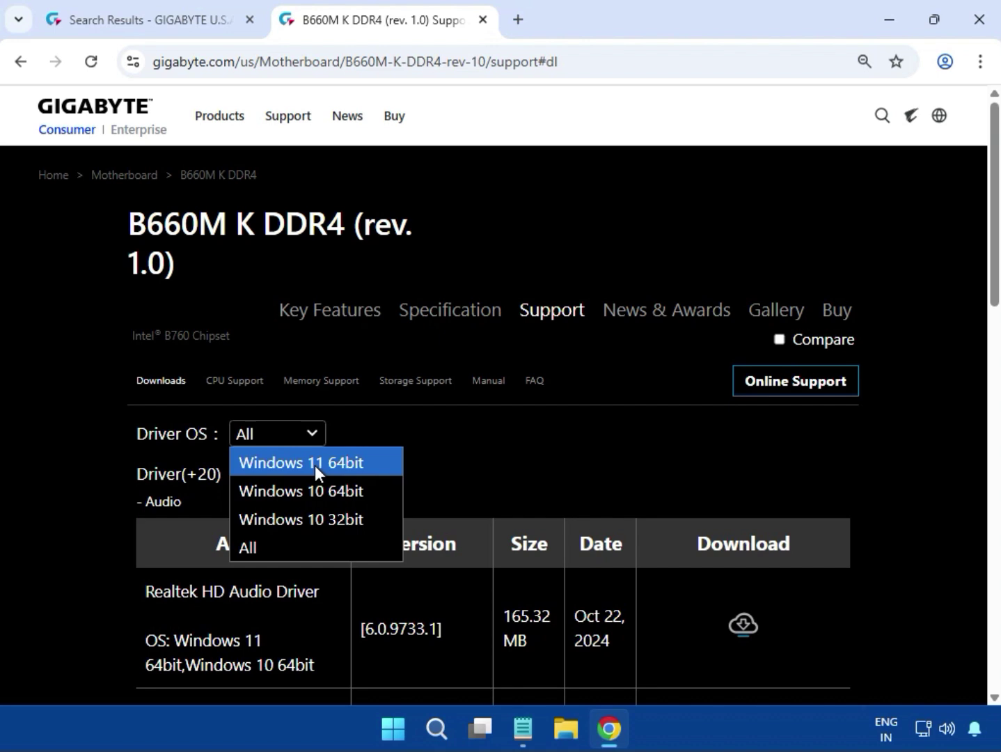
left_click(314, 465)
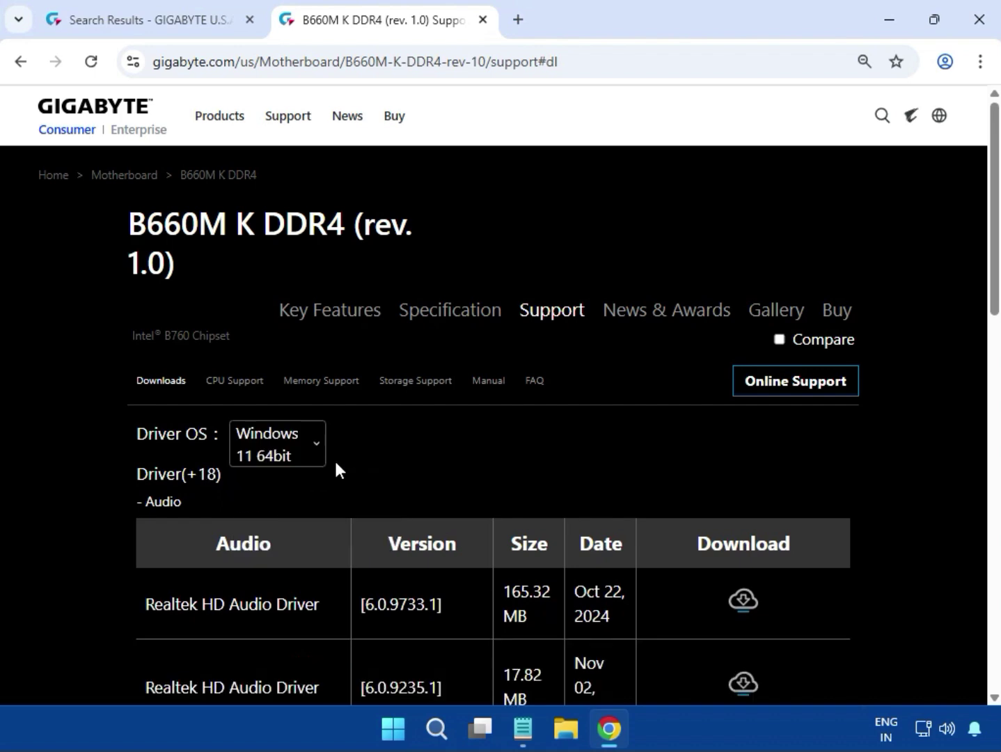
- Download the Realtek HD Audio Driver version 6.0.9733.1 from the Audio drivers
scroll(593, 522, "down", 5)
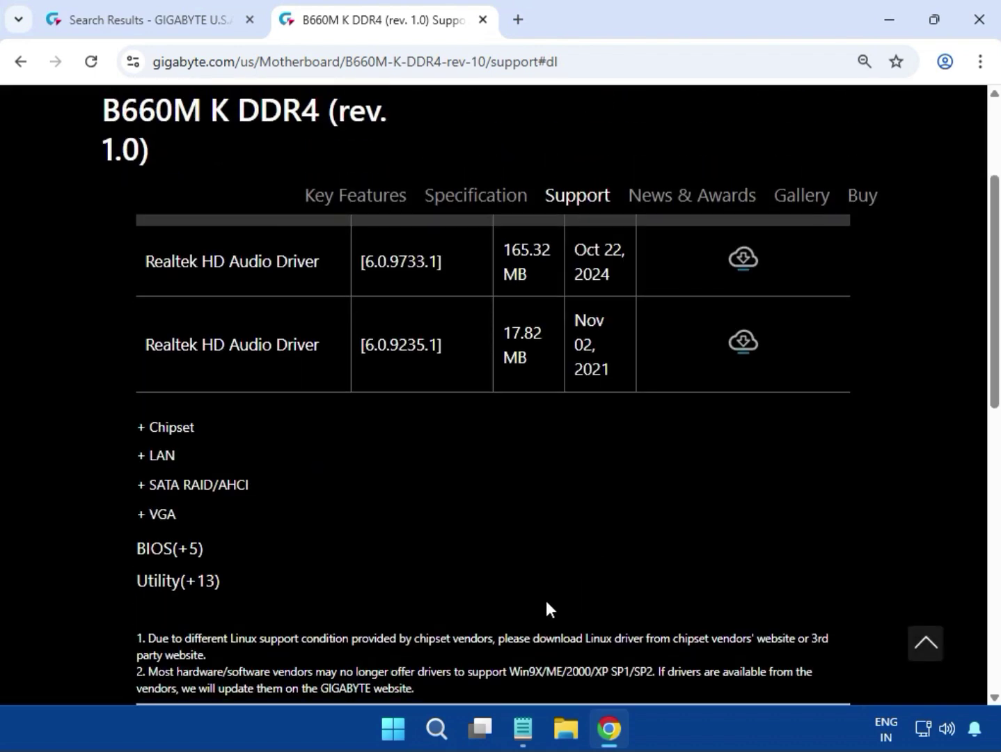
scroll(543, 603, "up", 5)
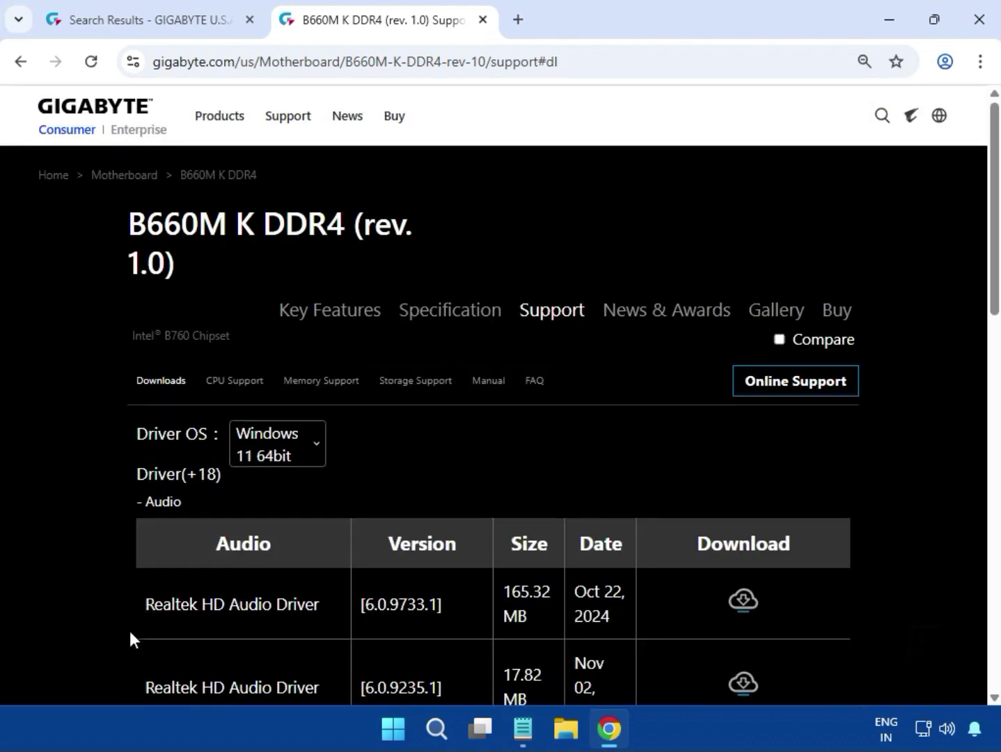
left_click_drag(141, 596, 537, 615)
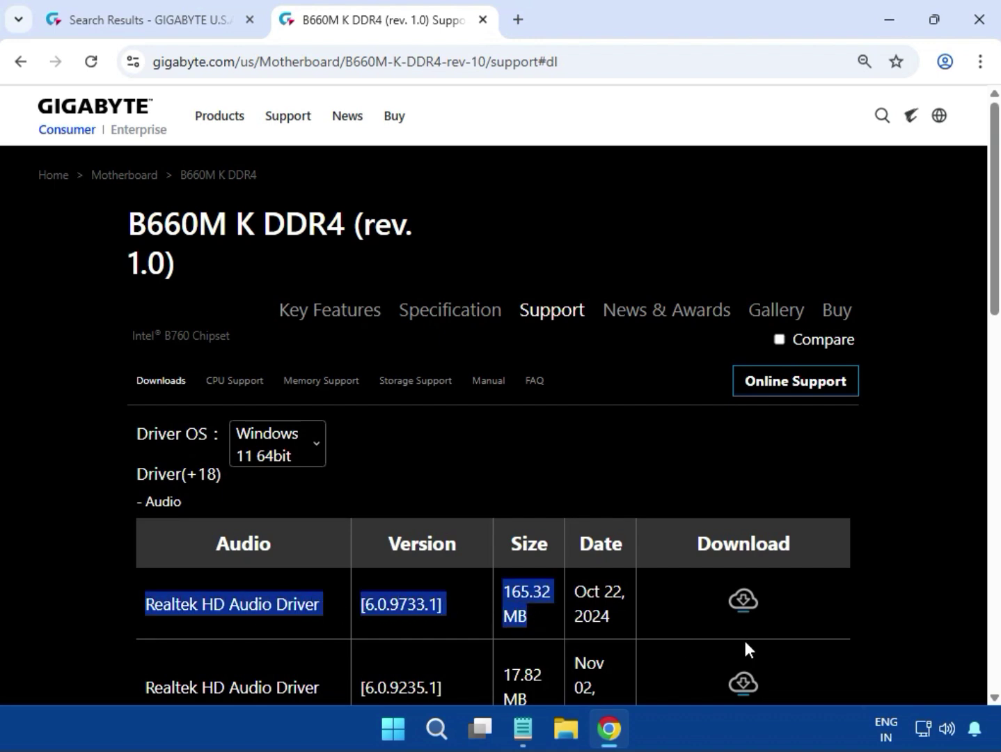
left_click(960, 623)
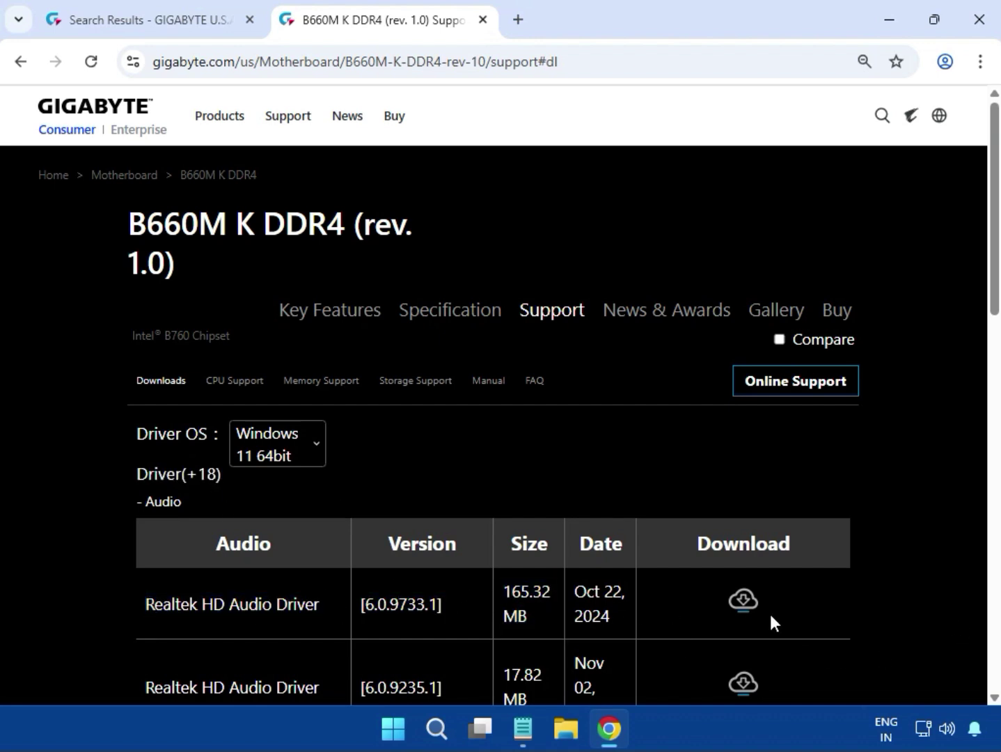
left_click(743, 599)
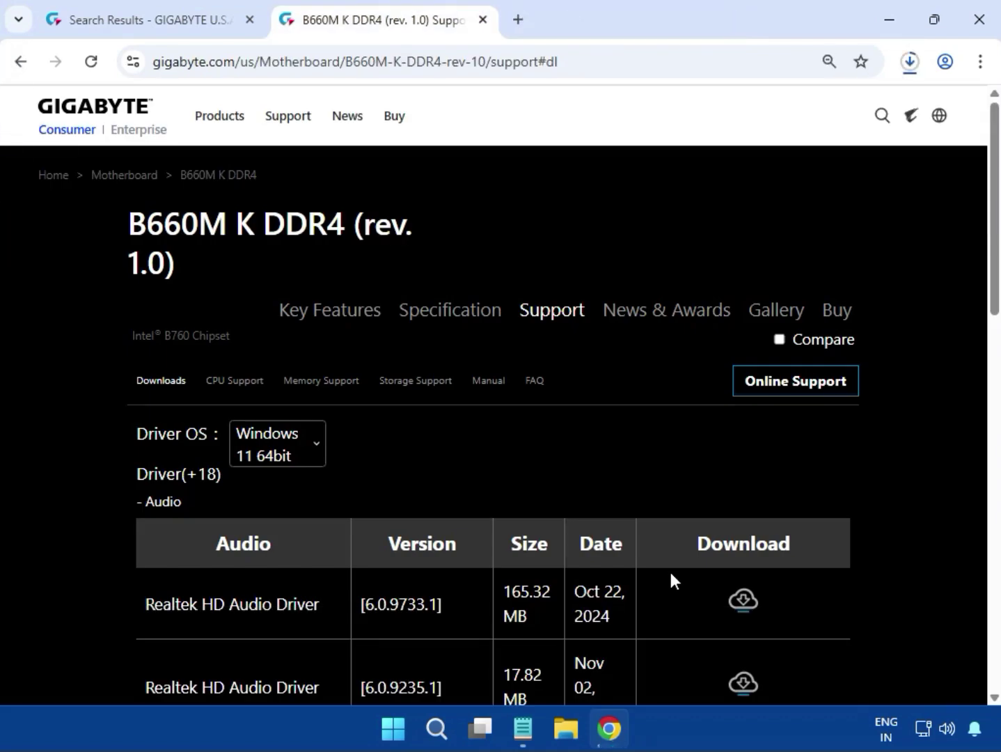
- Run mb_driver_612_realtekdch_6.0.9733.1.exe from the downloaded archive, allow it to make changes to the device, and close the archive once installation ends
left_click(919, 64)
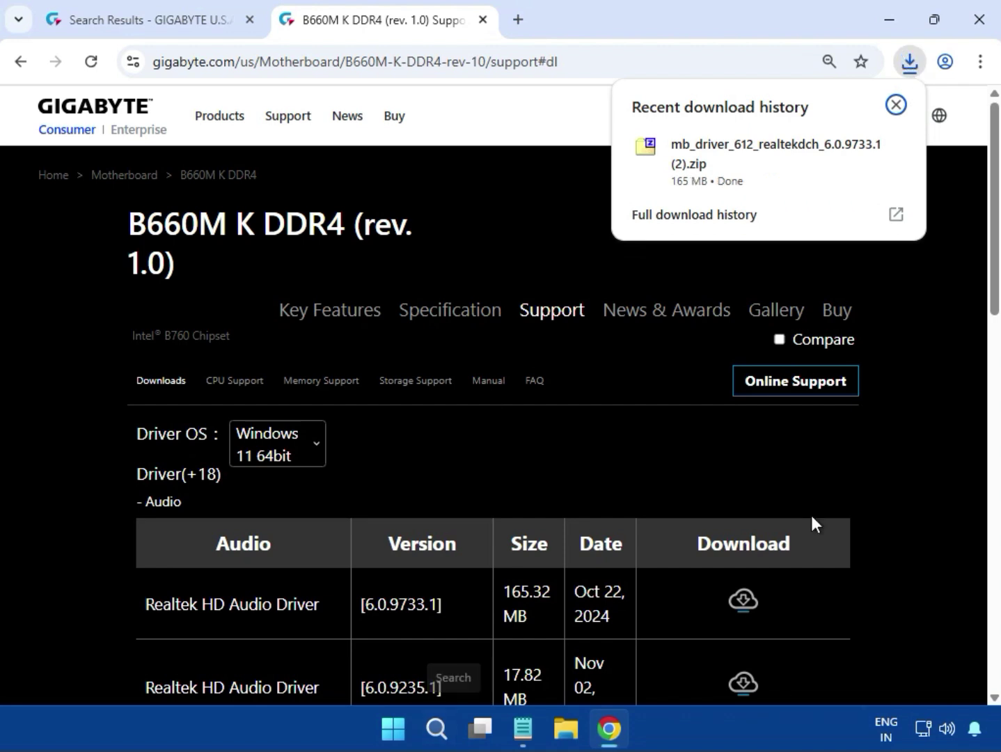
mouse_move(848, 148)
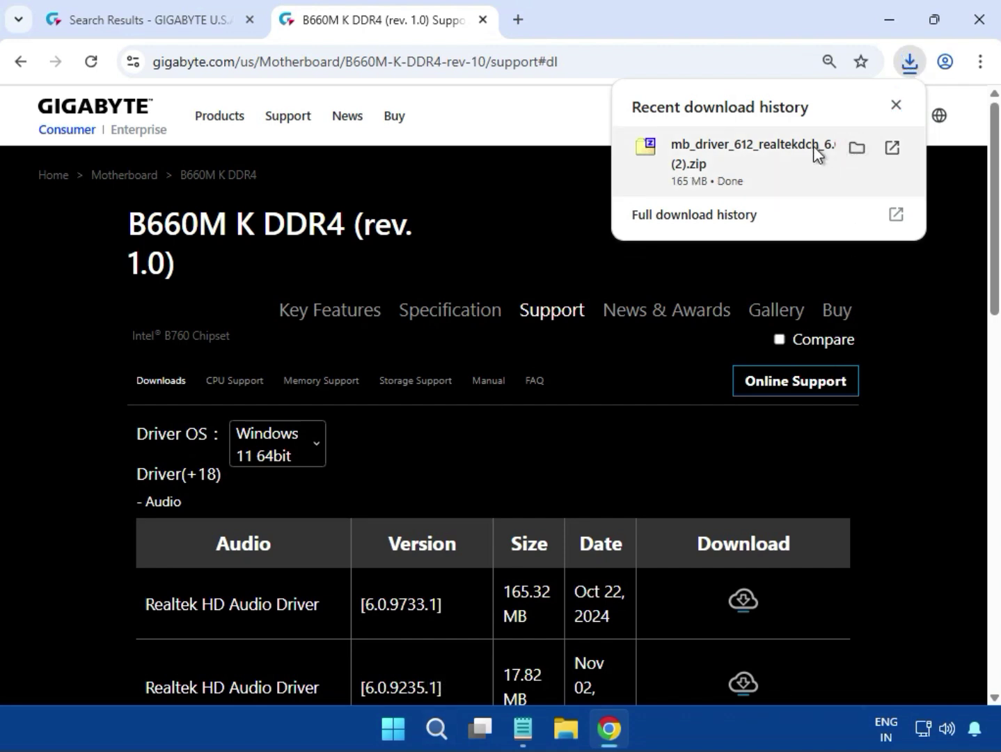
left_click(814, 146)
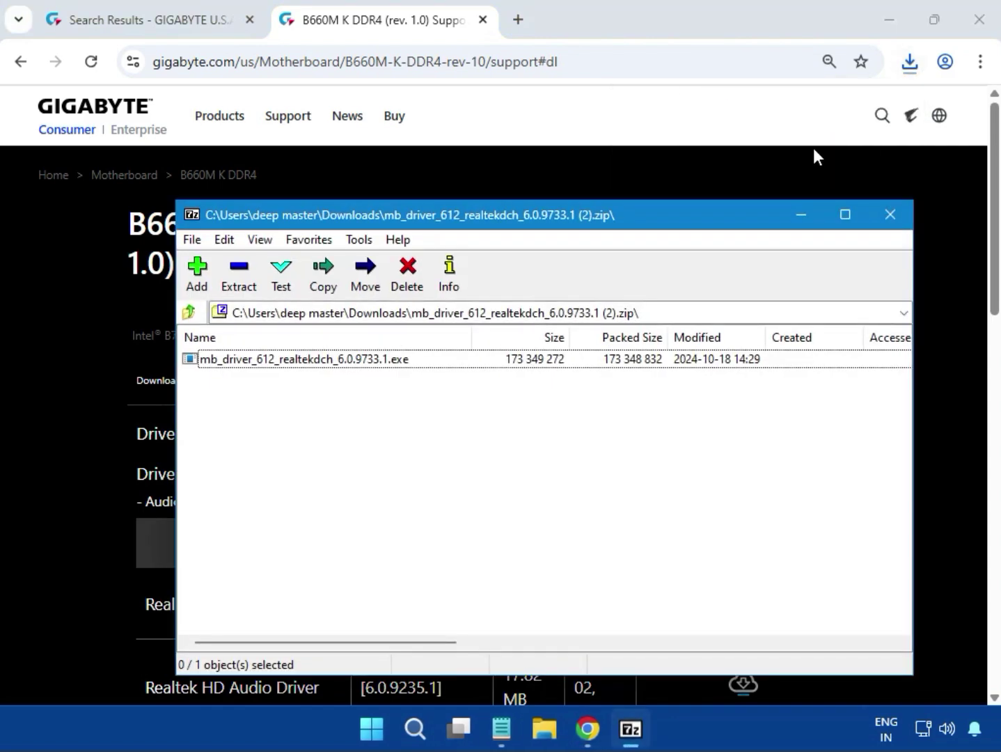
double_click(548, 358)
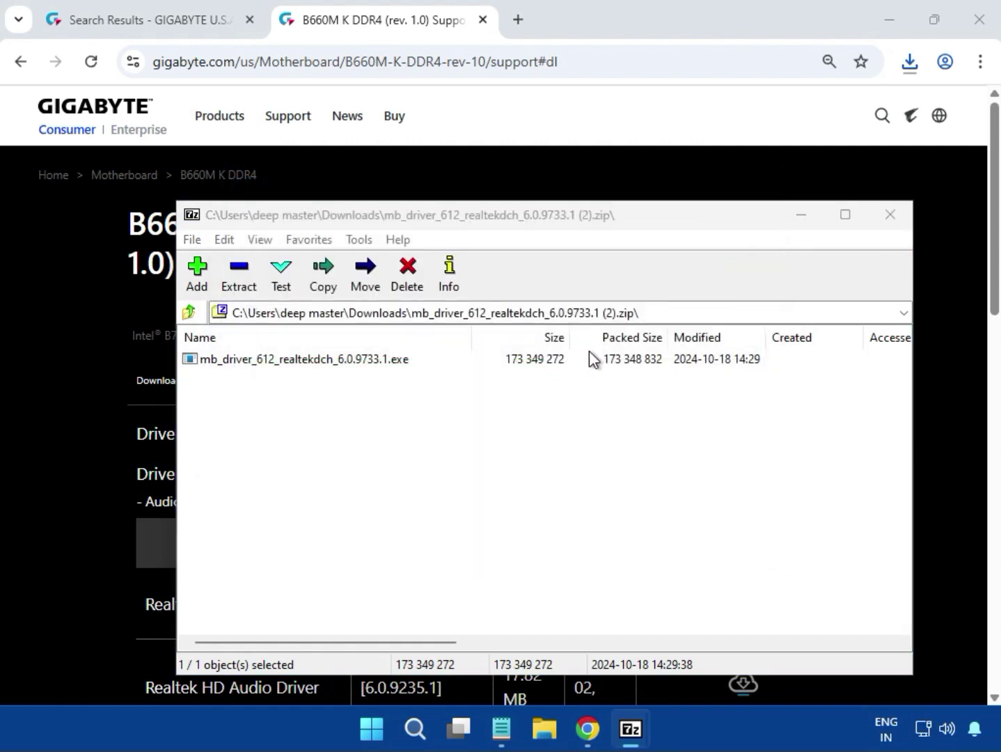
left_click(588, 357)
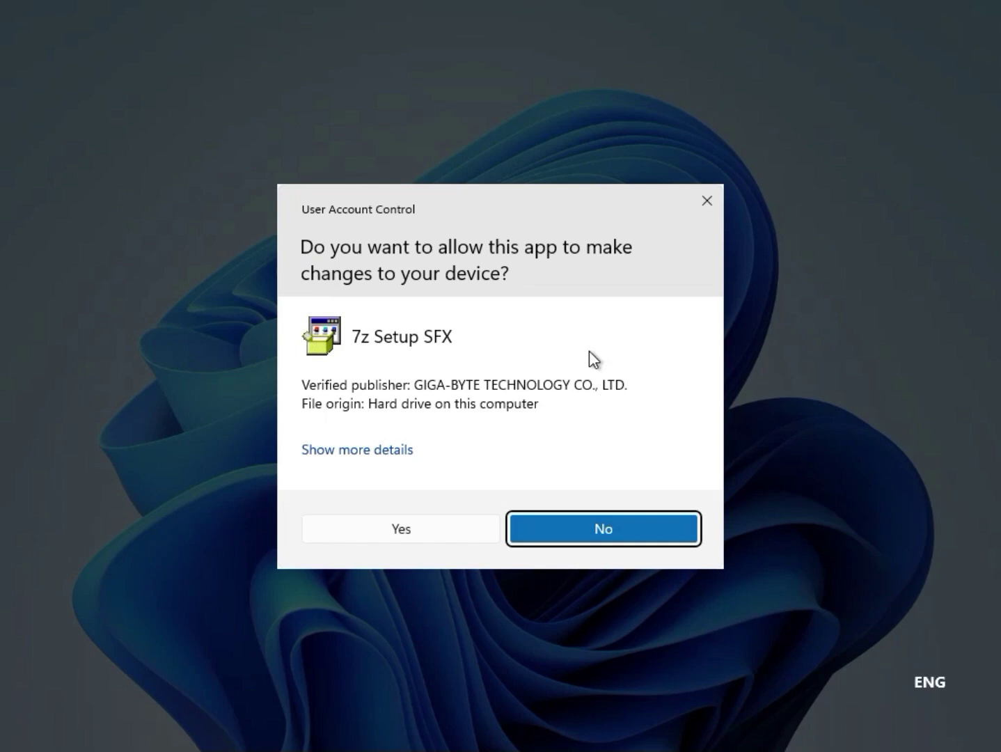
left_click(416, 535)
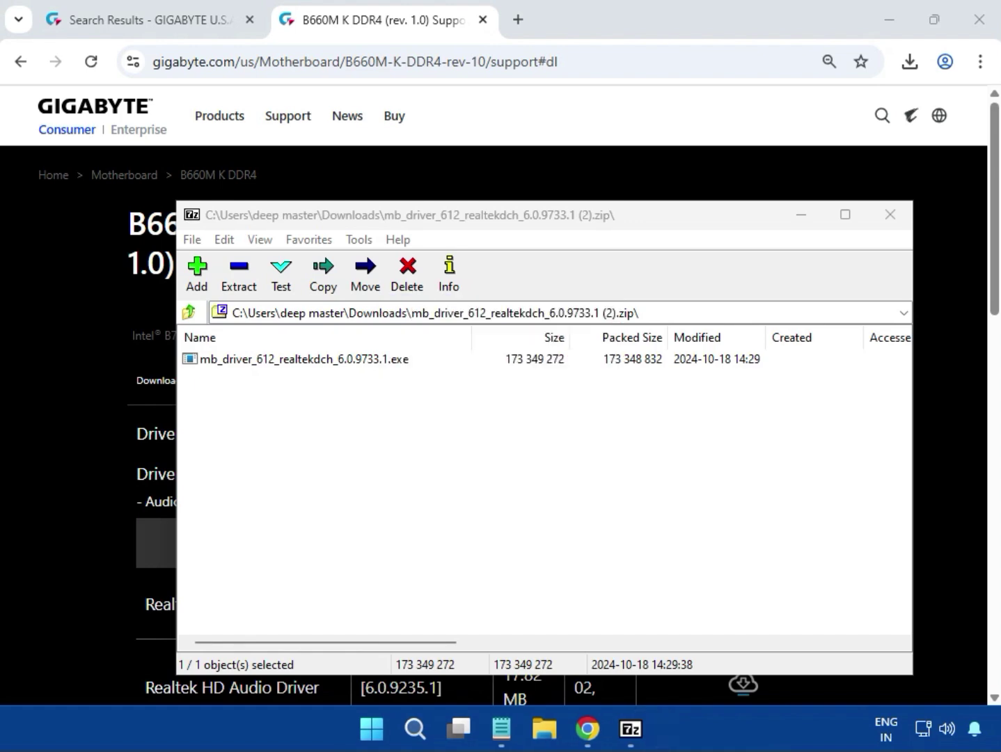
left_click(706, 450)
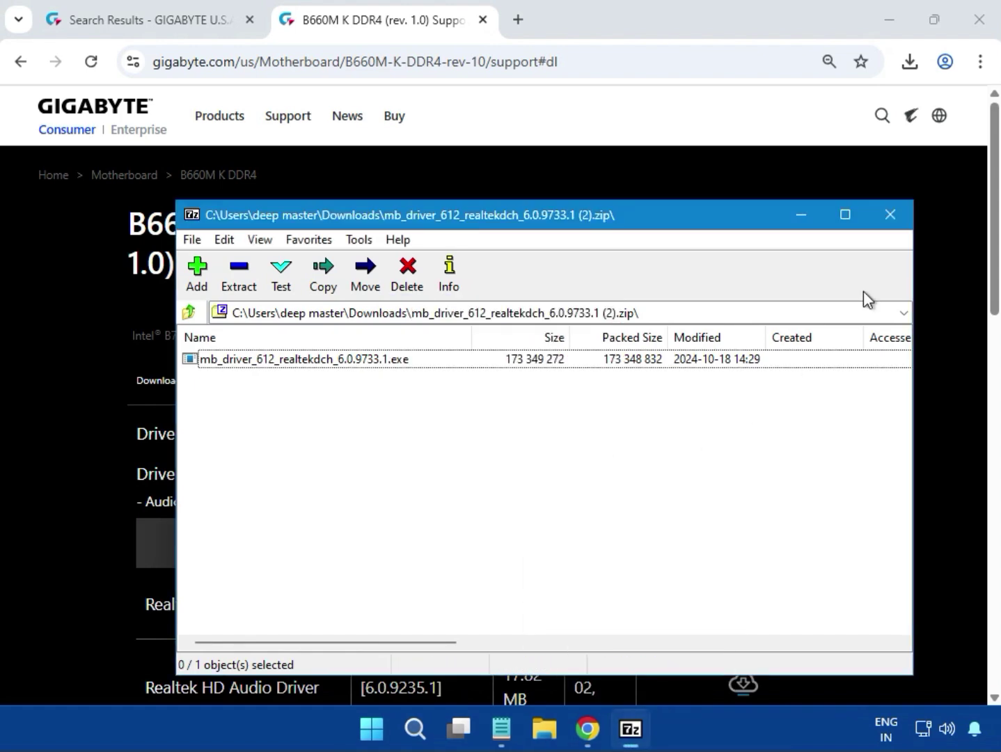
left_click(890, 214)
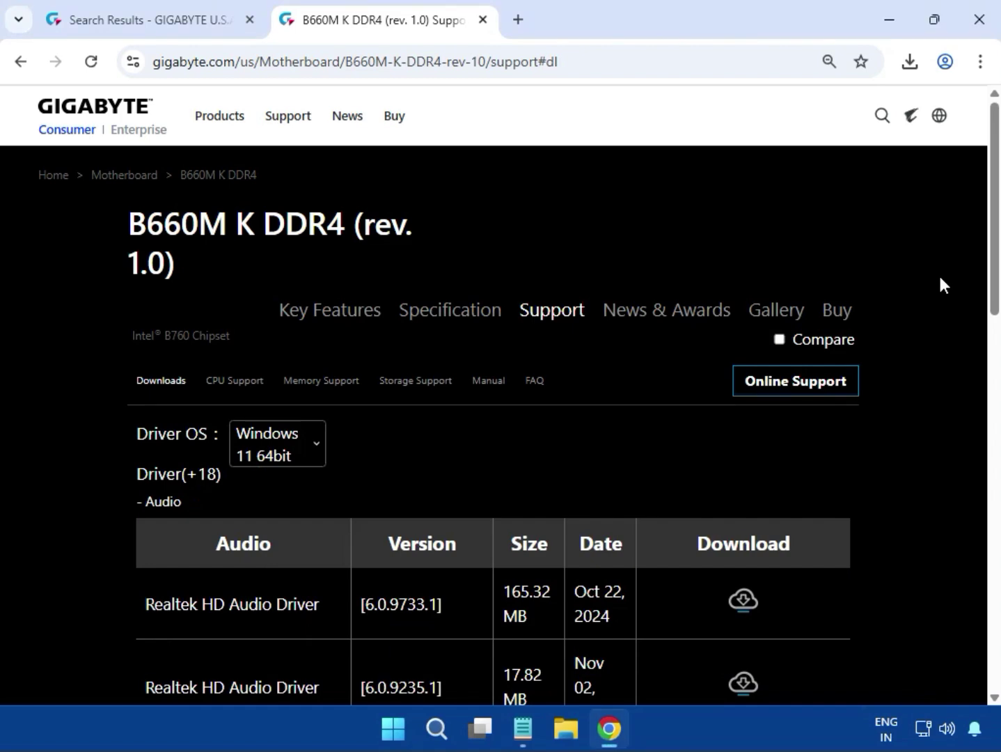
- Expand the Chipset drivers and download the Intel Serial I/O driver dated Mar 03, 2025
scroll(939, 284, "down", 5)
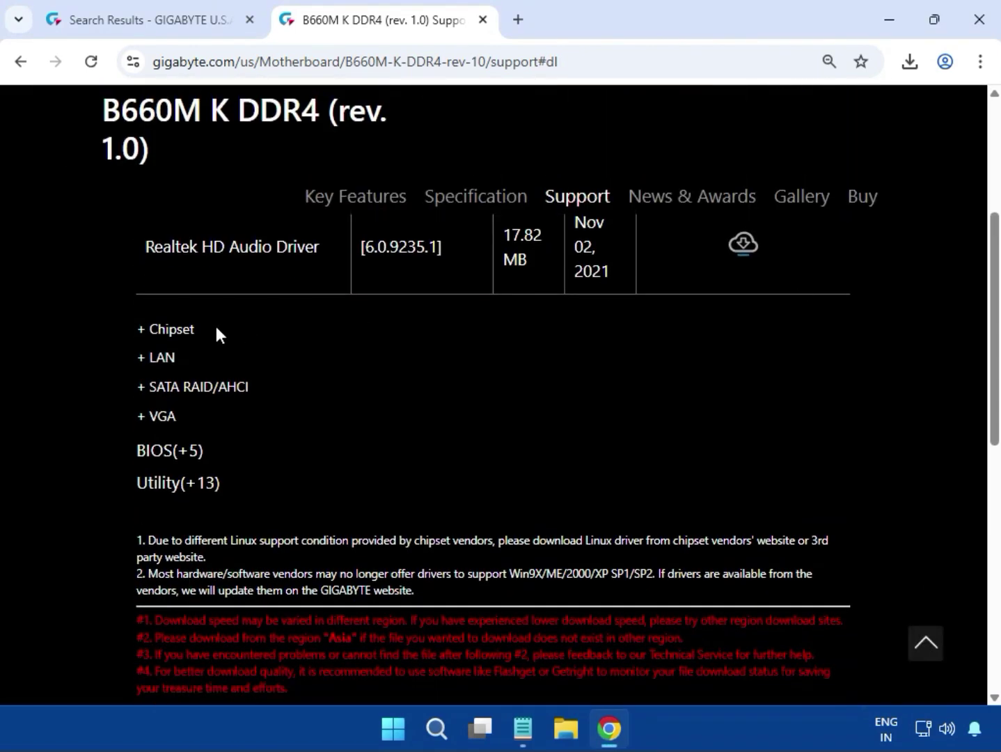
double_click(163, 341)
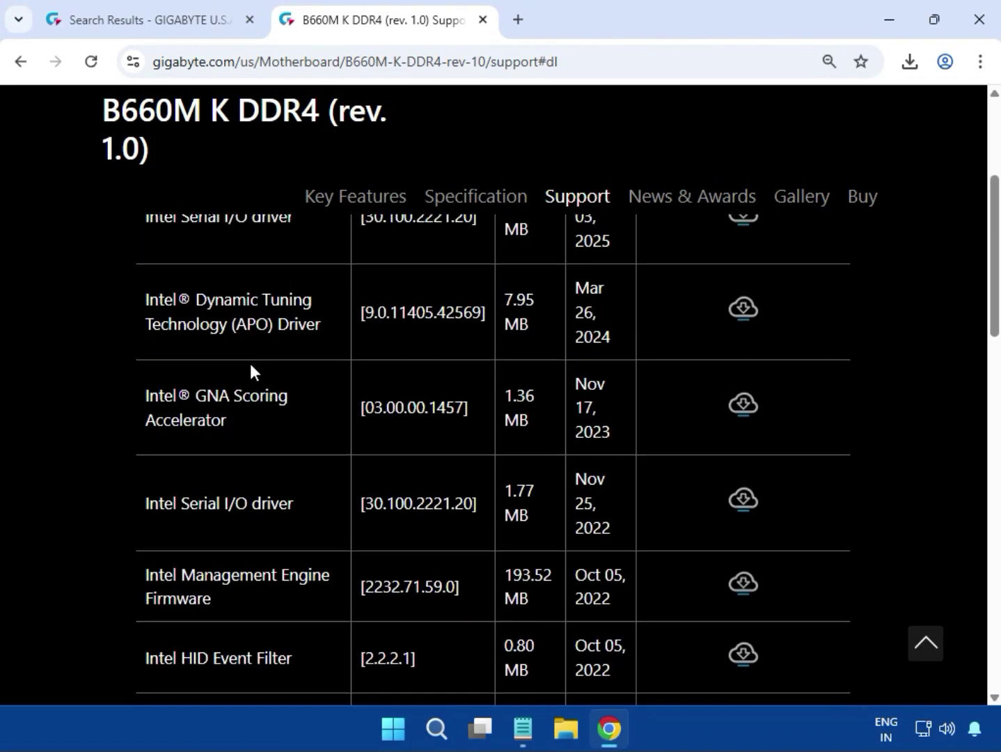
scroll(250, 364, "up", 3)
scroll(253, 379, "down", 1)
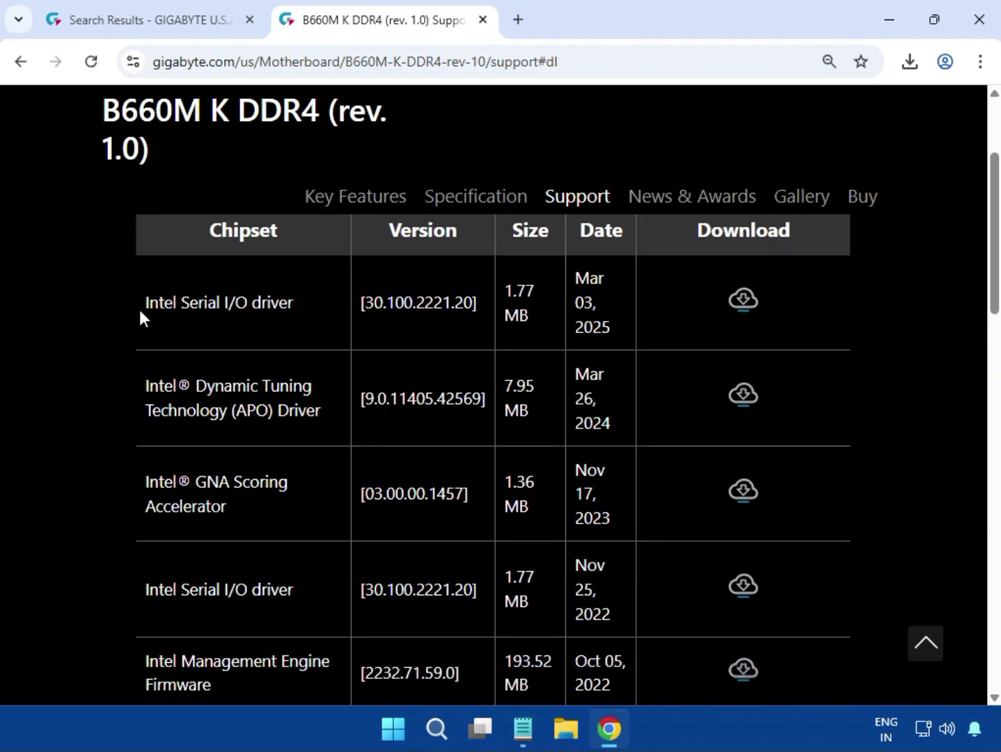
left_click_drag(194, 304, 285, 311)
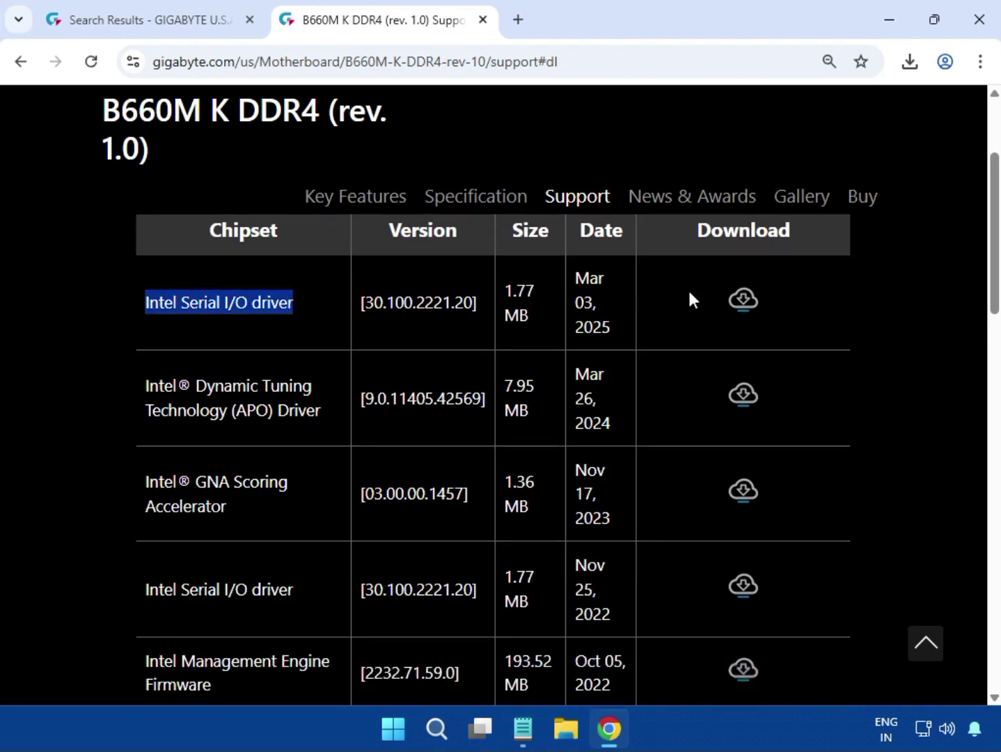
left_click(745, 300)
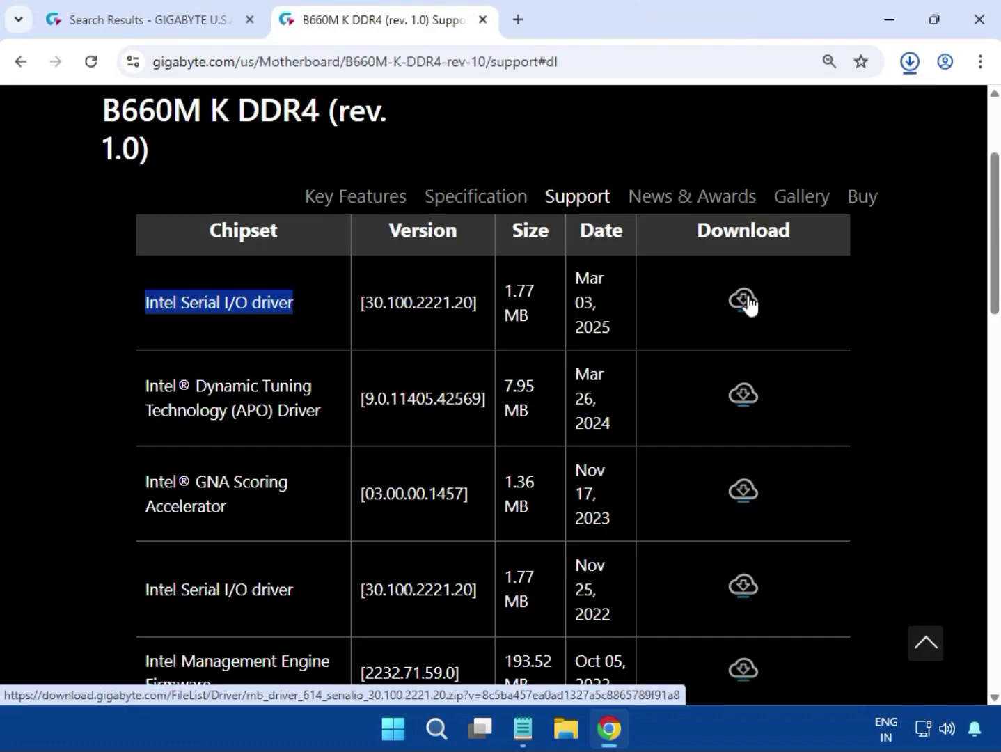
- Run mb_driver_614_serialio_30.100.2221.20.exe from the downloaded archive, allow it to make changes to the device, and close the archive
left_click(918, 65)
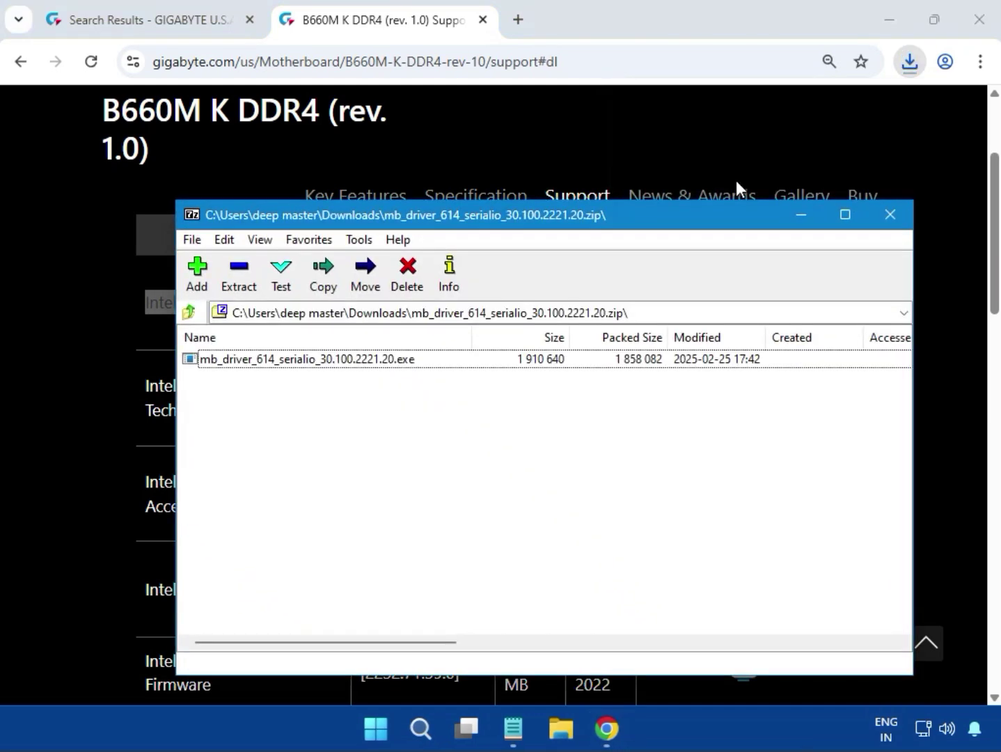
double_click(365, 359)
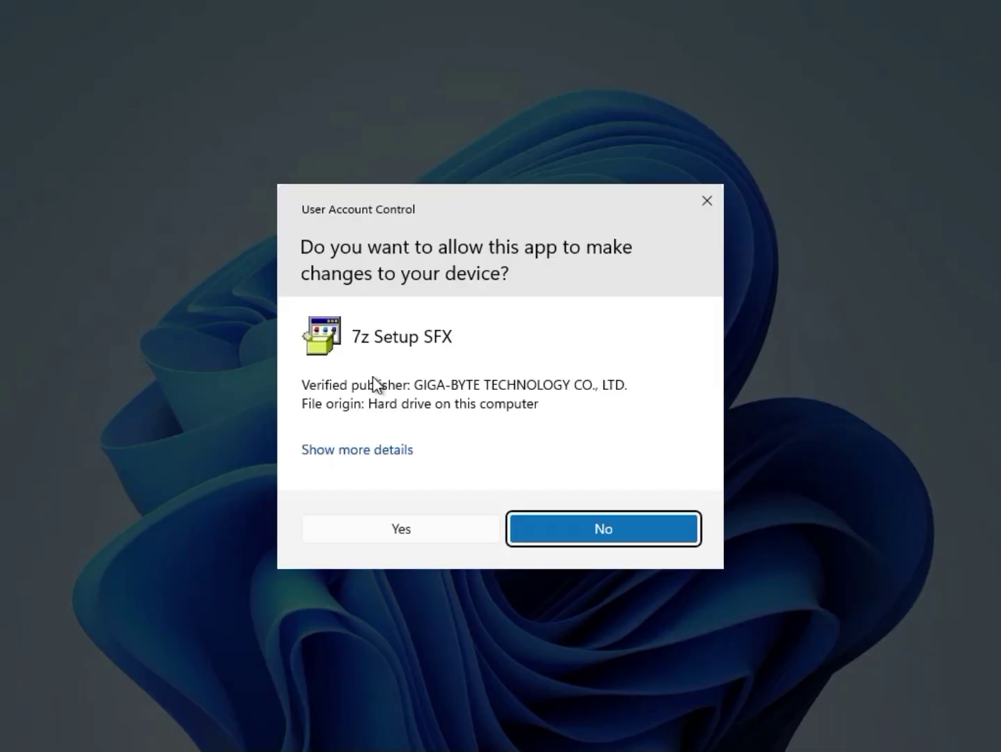
left_click(402, 528)
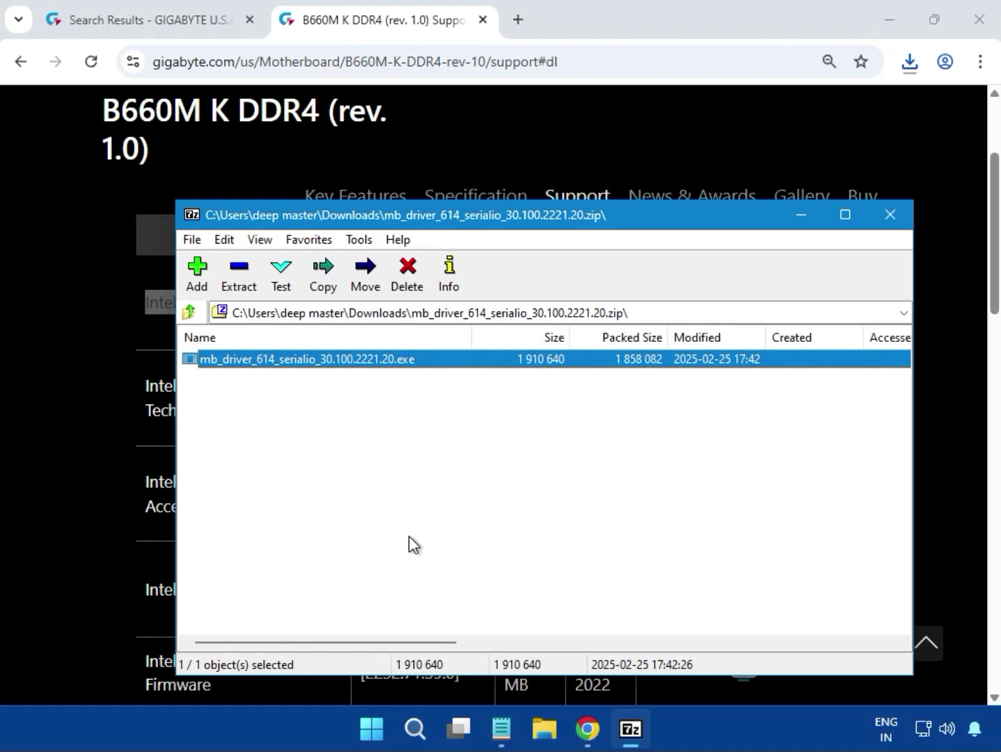
key("alt+F4")
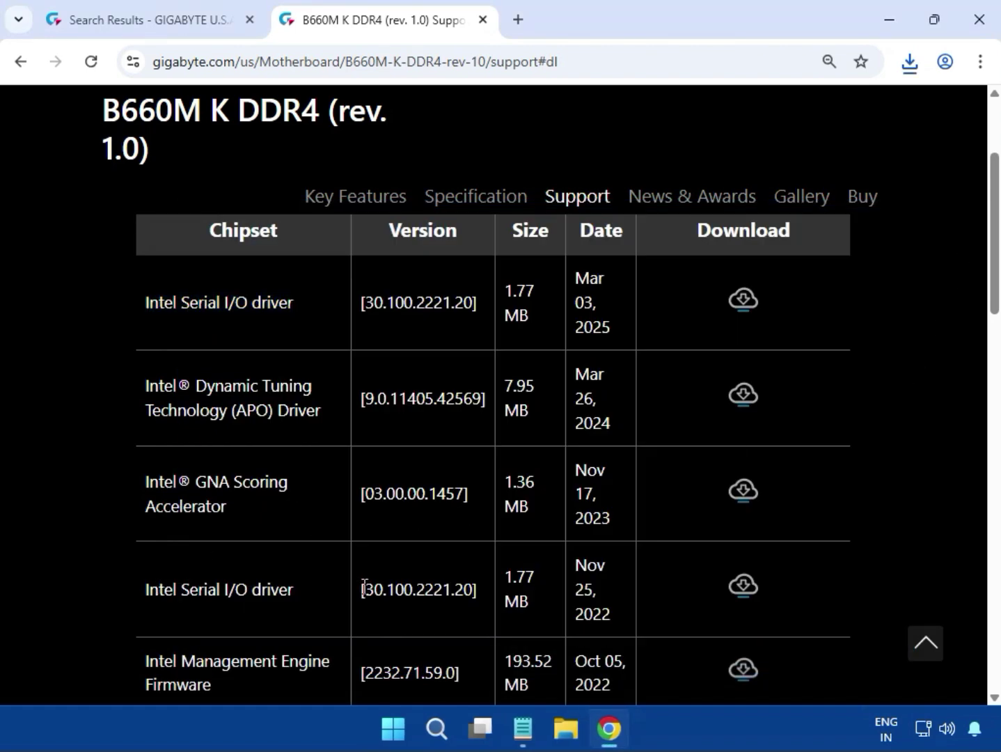
- Download the Intel INF installation driver version 10.1.19198.8339 from the Chipset drivers
scroll(365, 587, "down", 3)
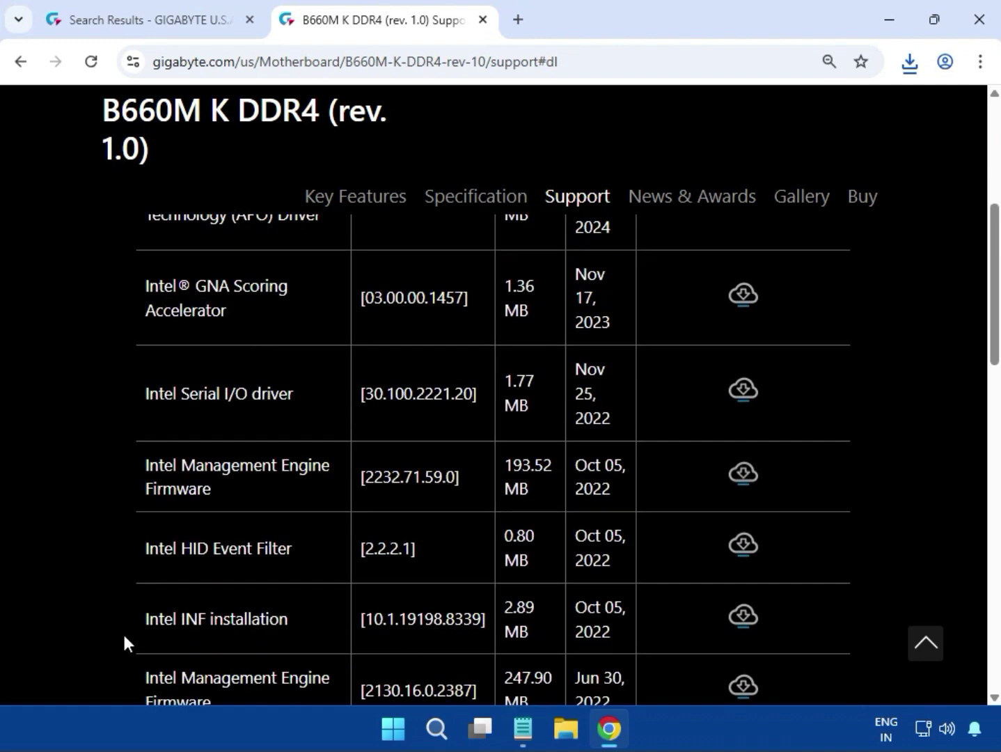
left_click_drag(147, 611, 298, 609)
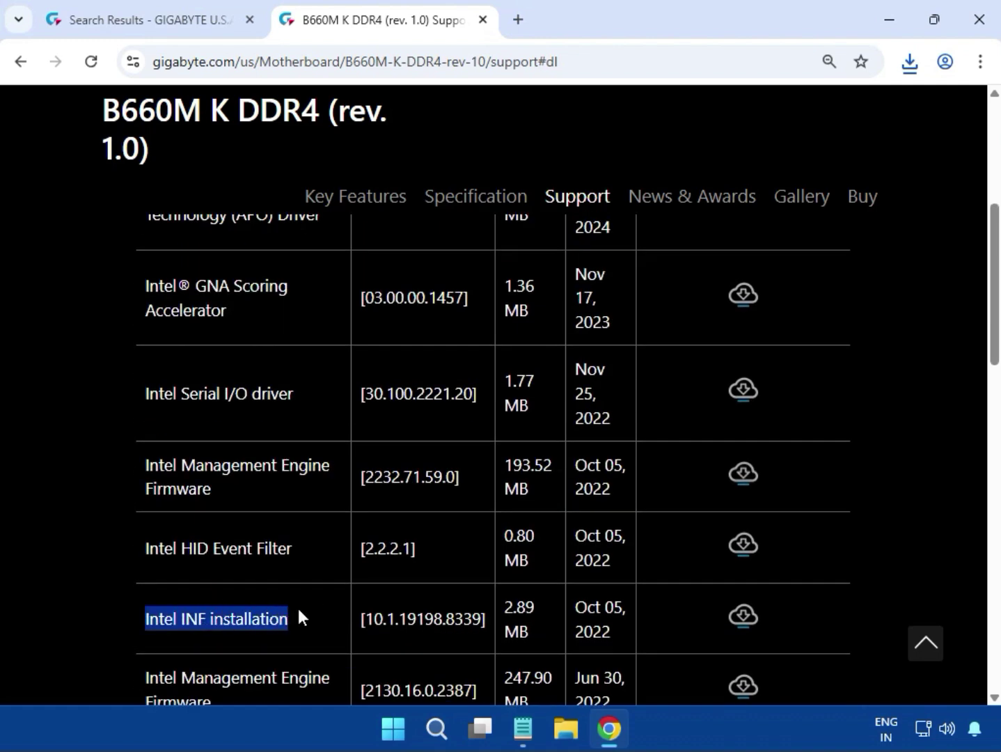
left_click(793, 610)
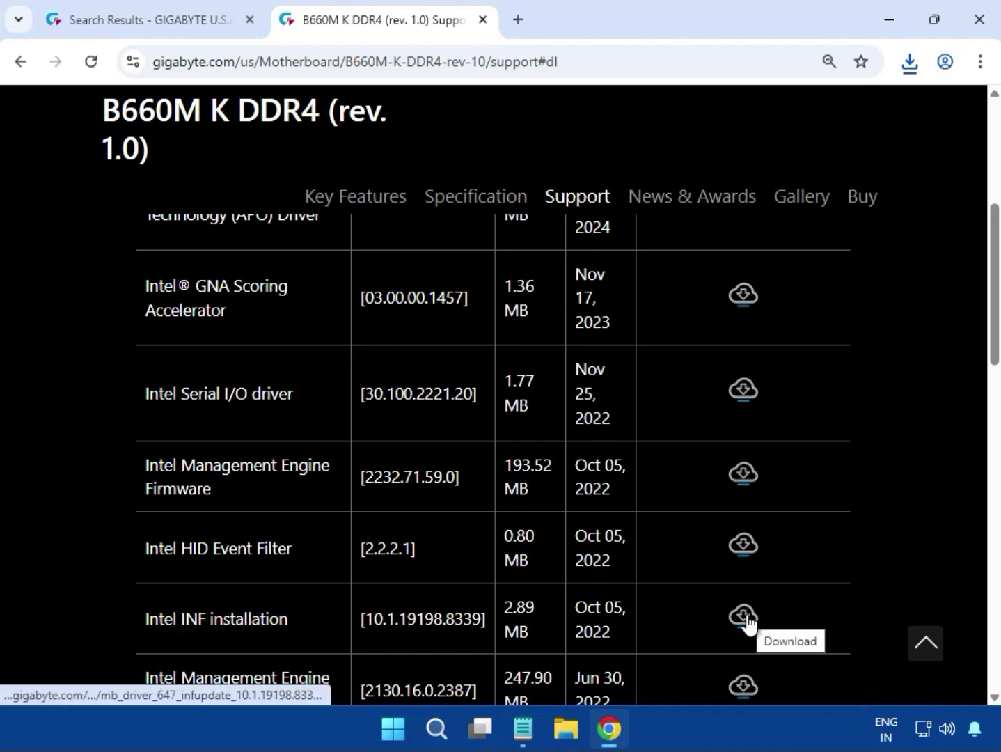
left_click(746, 615)
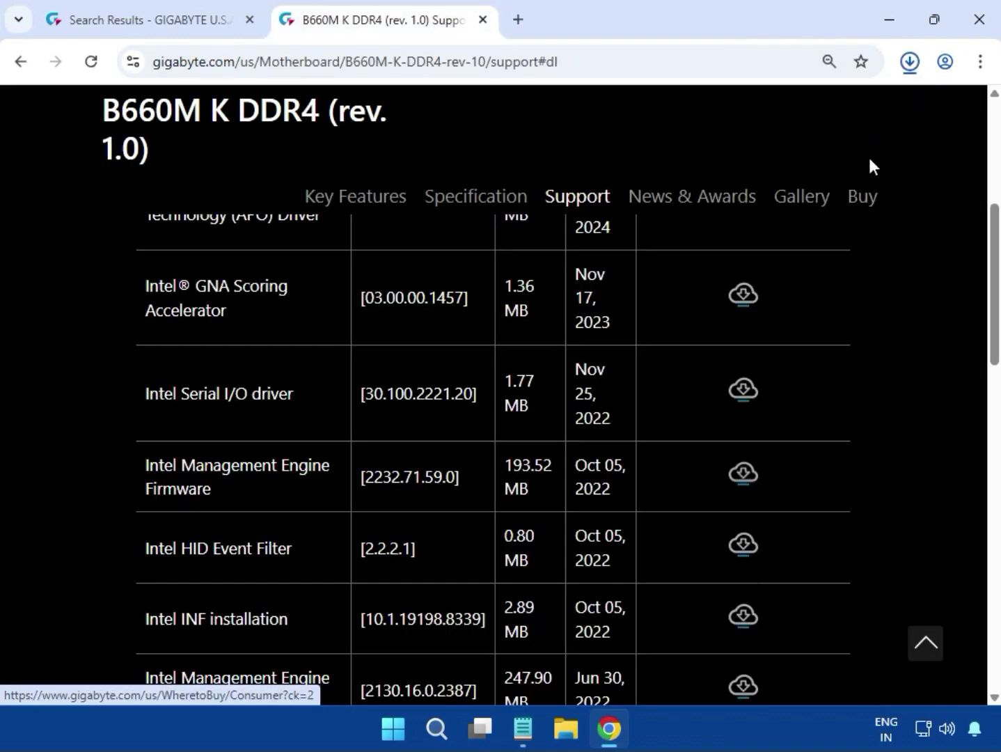
- Run mb_driver_647_infupdate_10.1.19198.8339.exe from the downloaded archive, allow it to make changes to the device, and close the archive
left_click(909, 62)
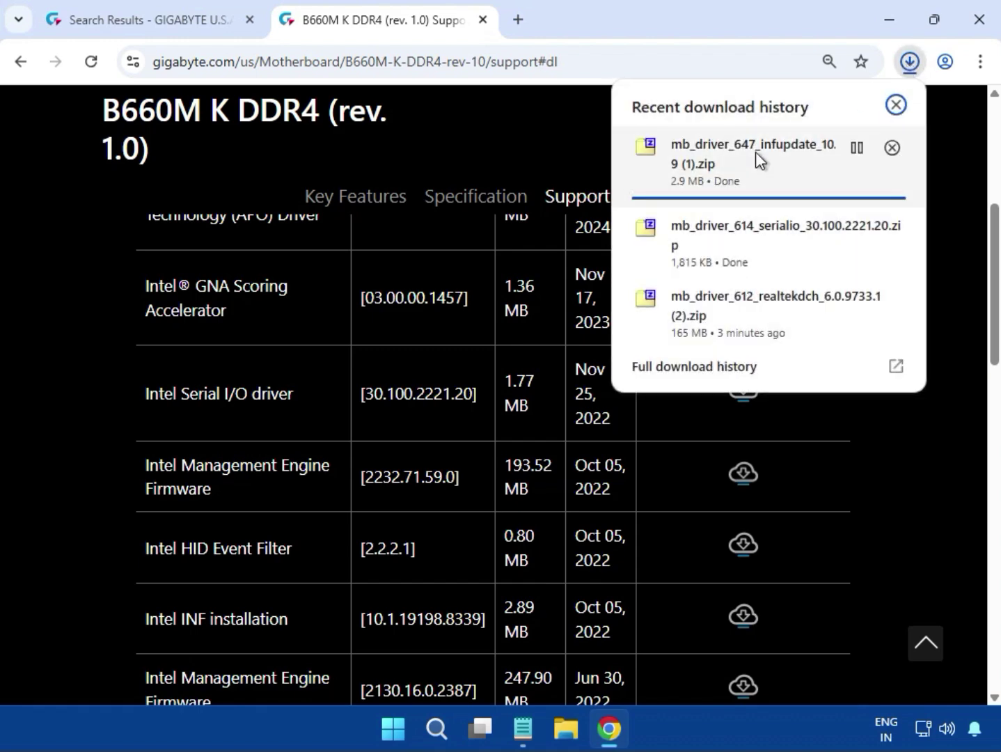
left_click(728, 166)
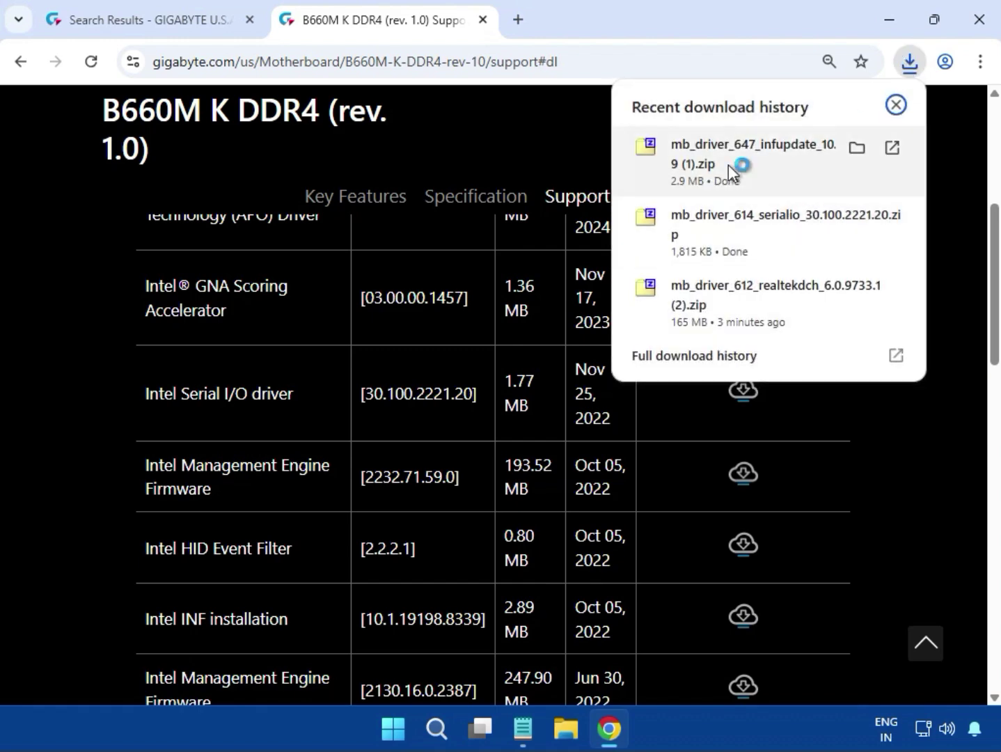
double_click(396, 358)
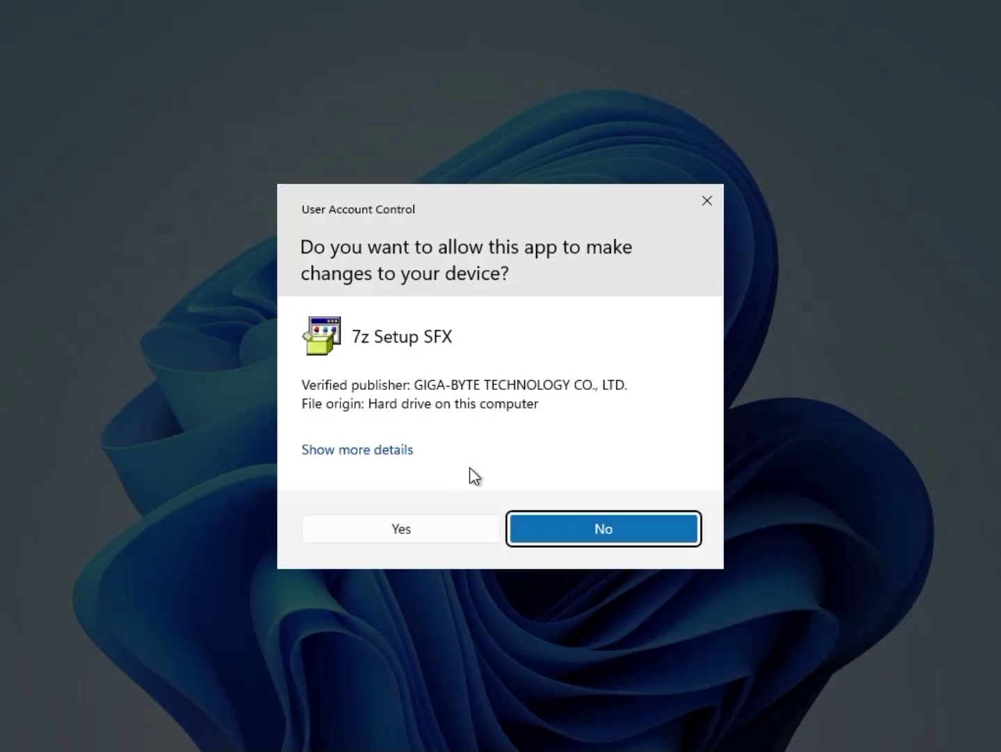
left_click(467, 531)
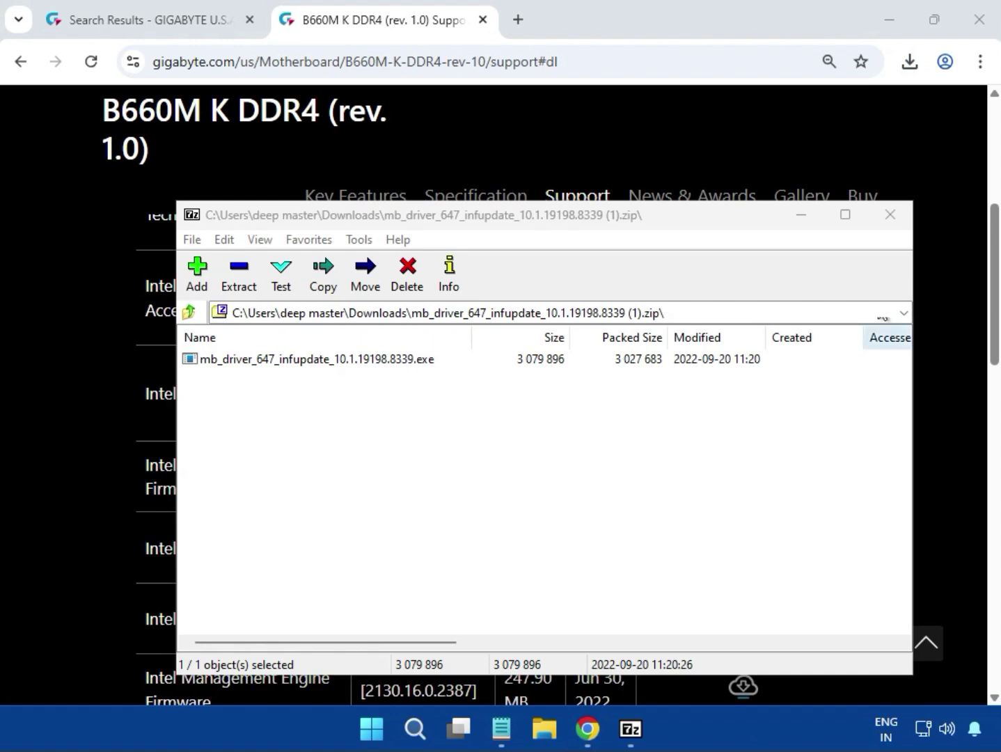
left_click(891, 214)
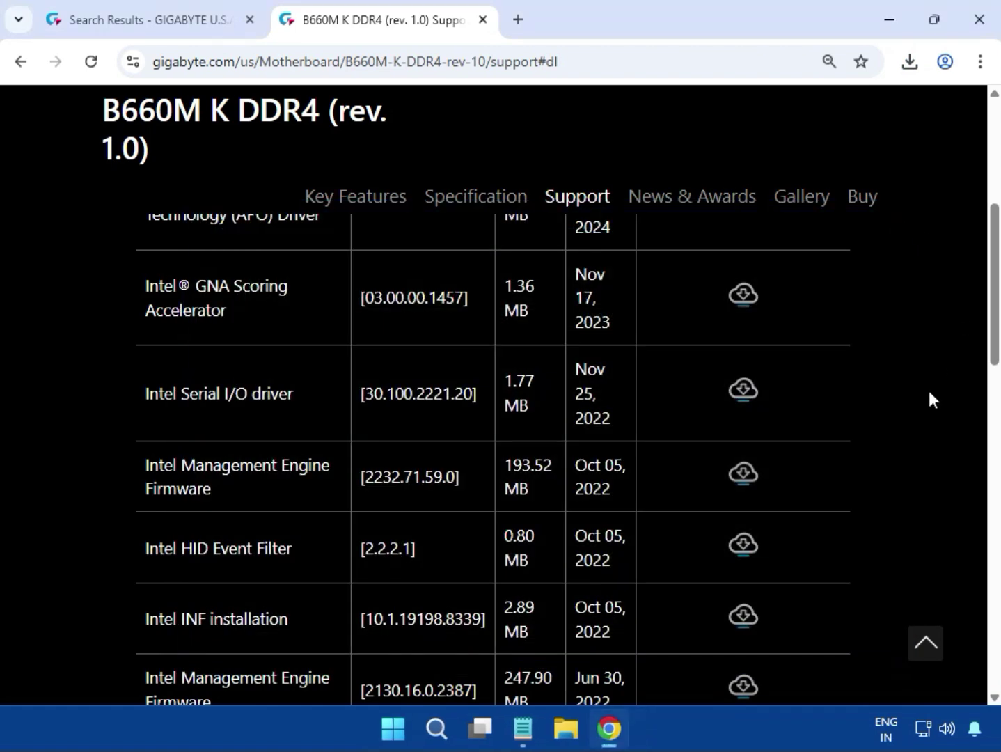
- Expand the LAN drivers and download the Realtek LAN Driver version 11.24.0318.2025
scroll(928, 397, "up", 5)
scroll(919, 432, "down", 12)
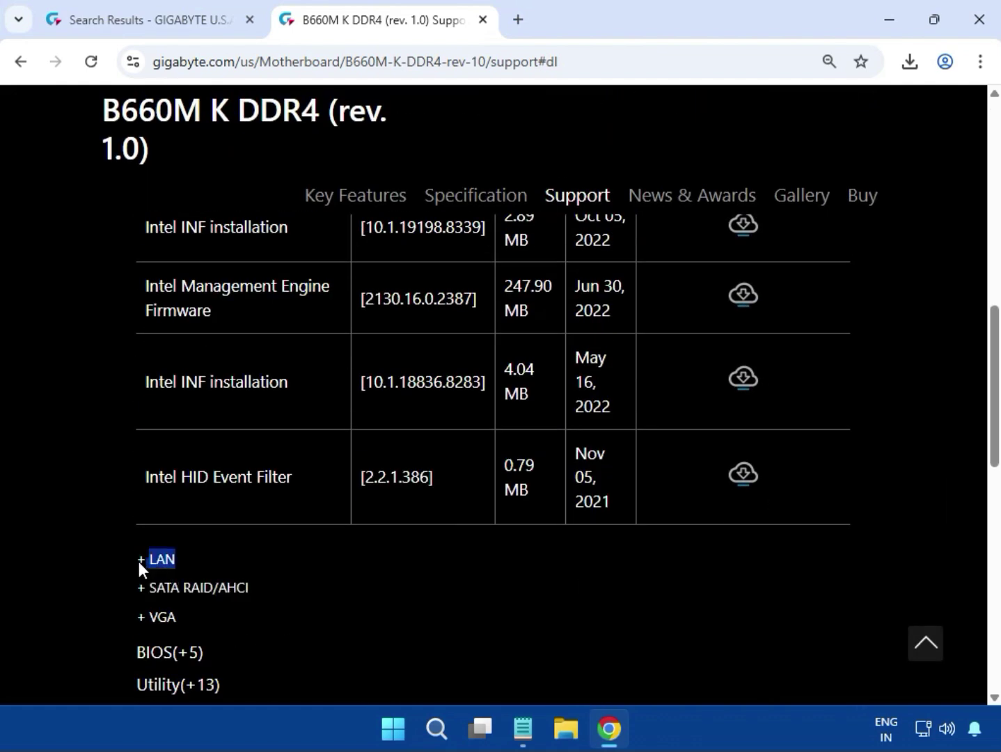
left_click(139, 561)
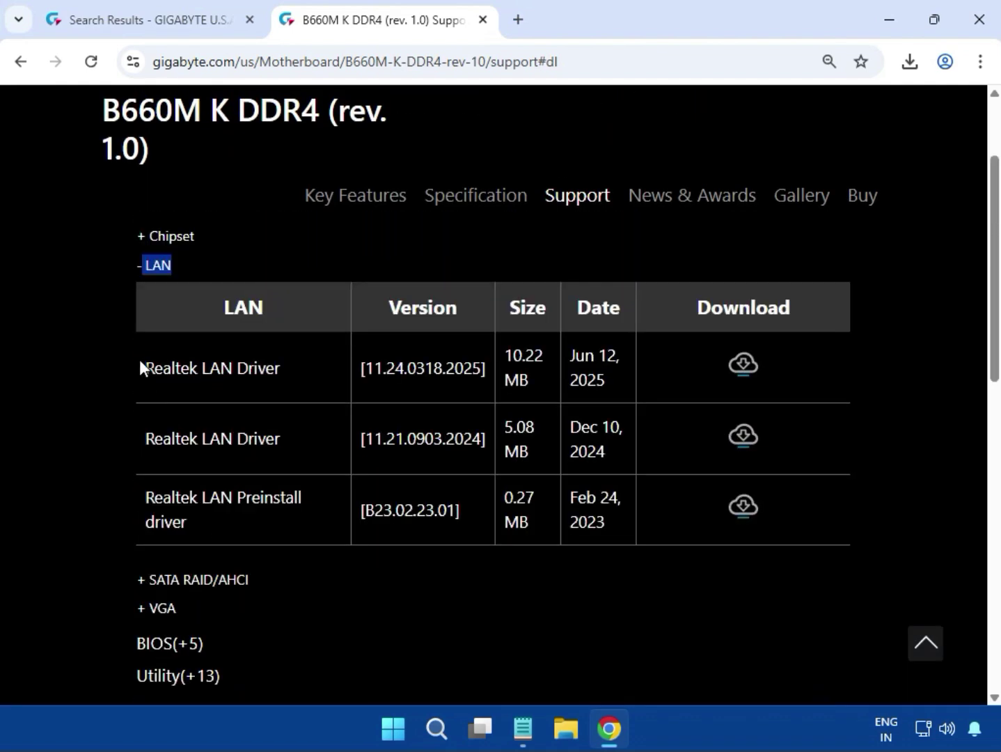
left_click_drag(139, 359, 534, 377)
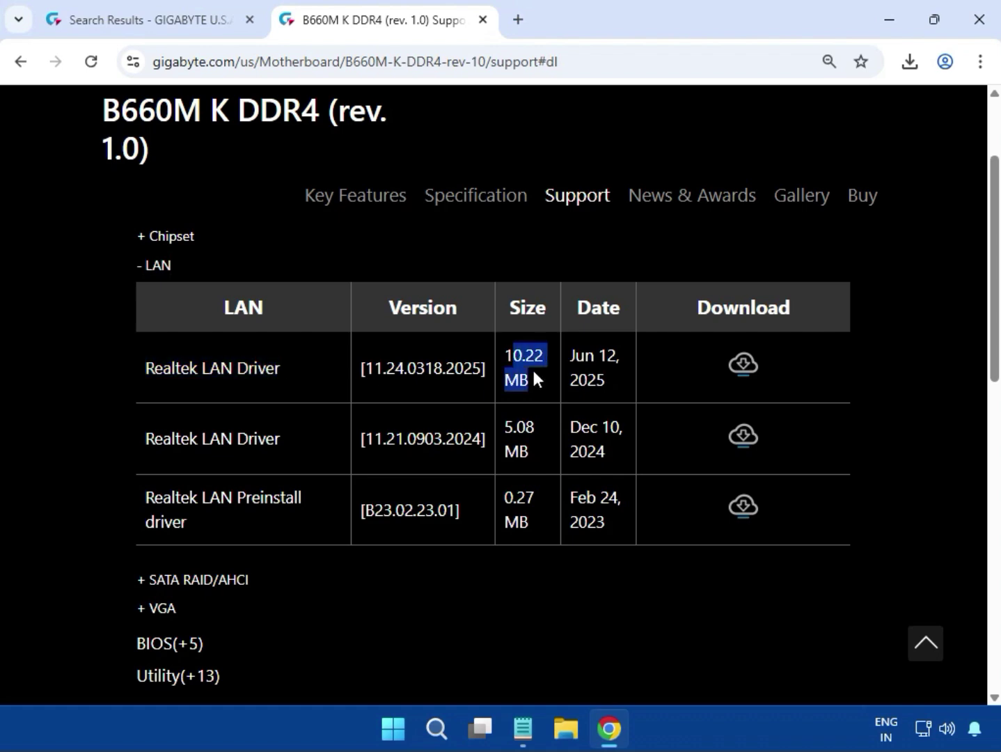
left_click(757, 375)
- Run mb_driver_654_w11_11.24.0318.2025.exe from the downloaded archive, allow it to make changes to the device, and close the archive
left_click(912, 63)
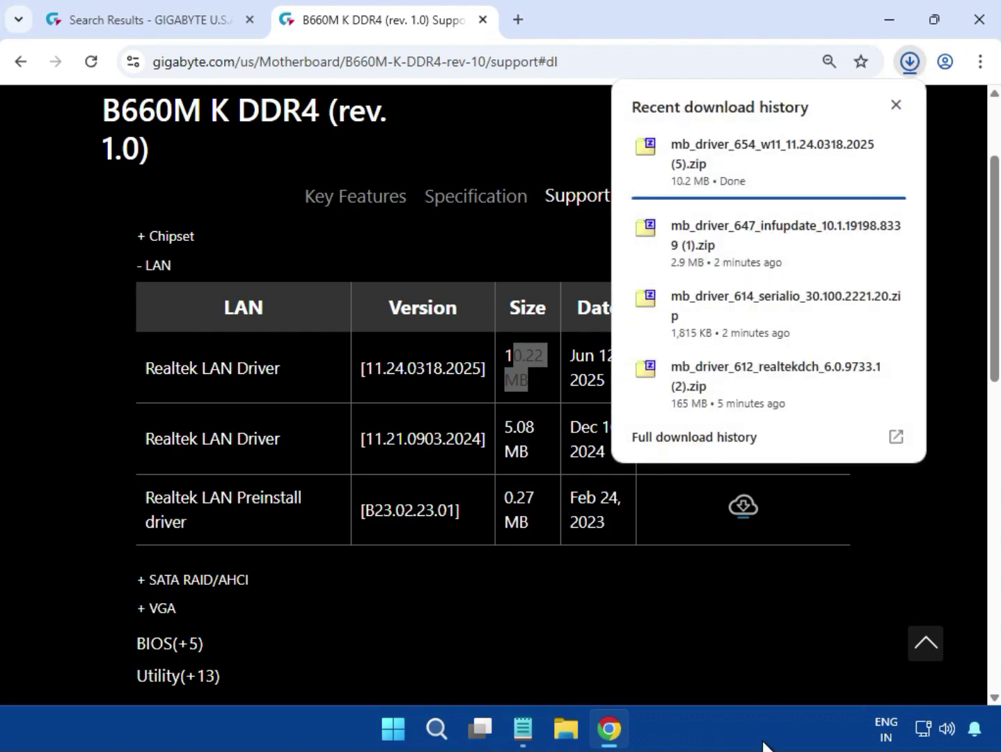
left_click(743, 167)
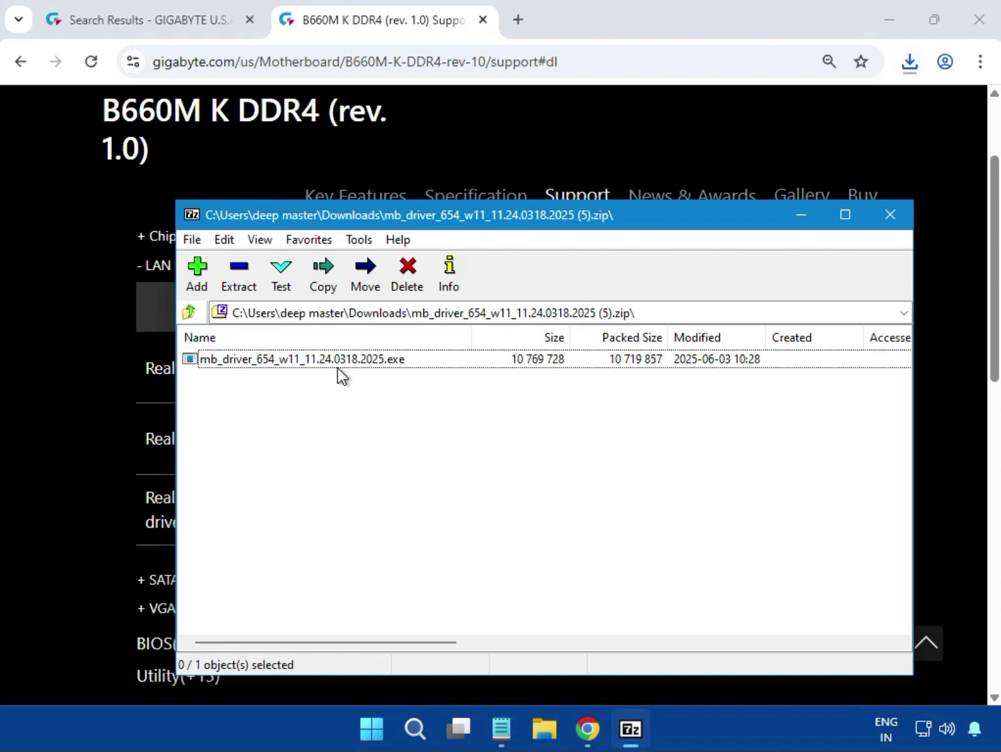
double_click(342, 359)
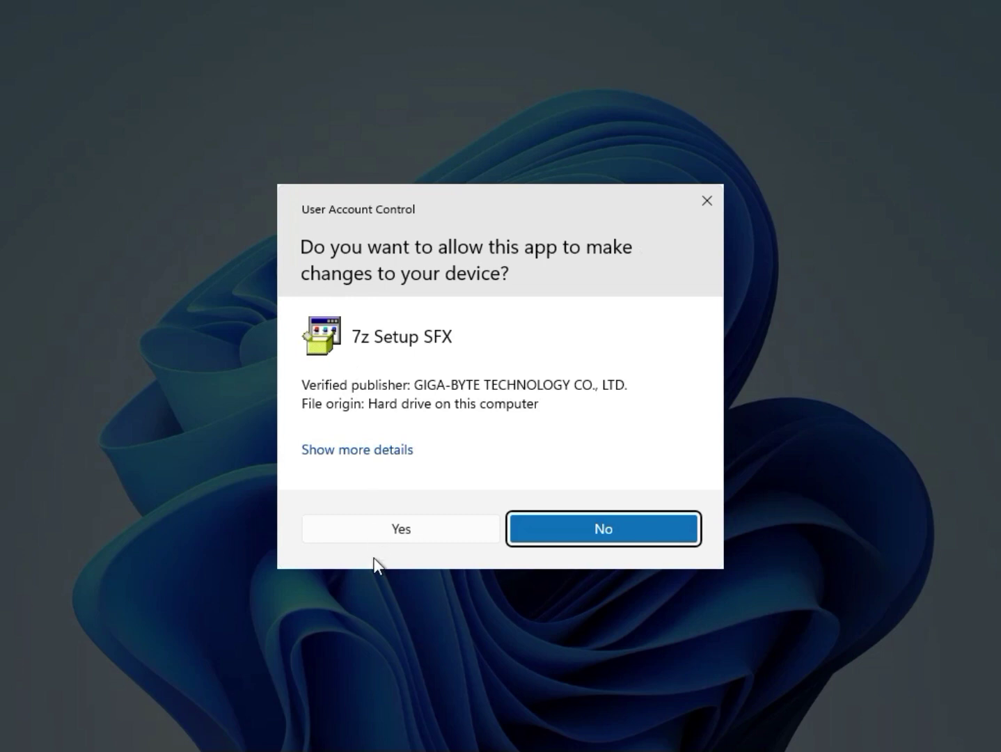
left_click(381, 537)
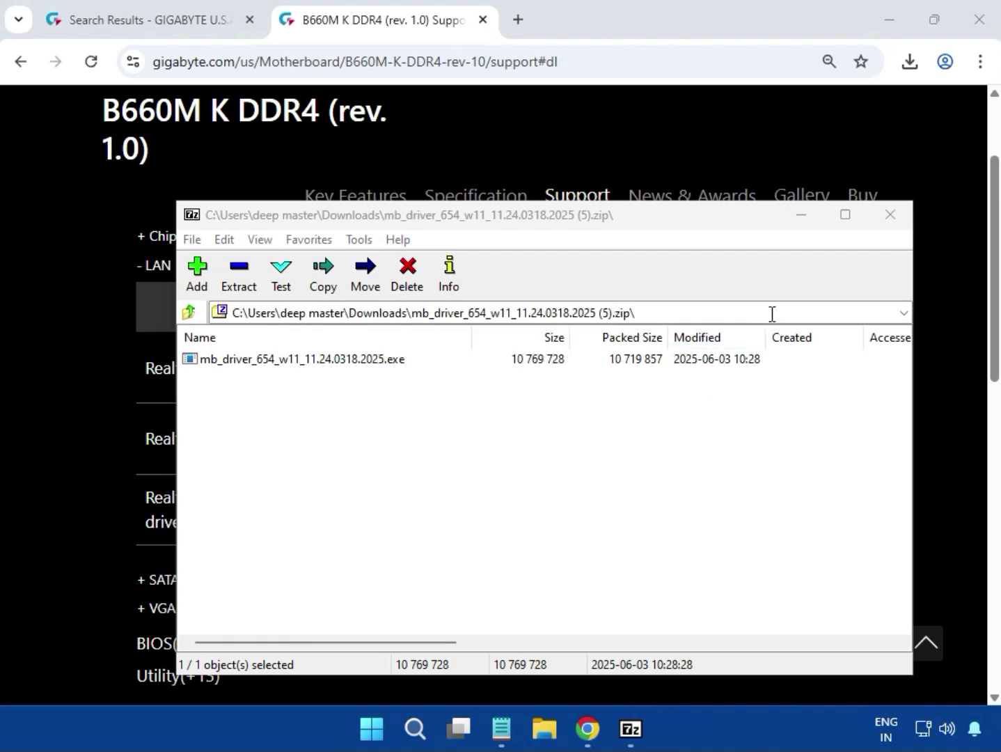
left_click(890, 216)
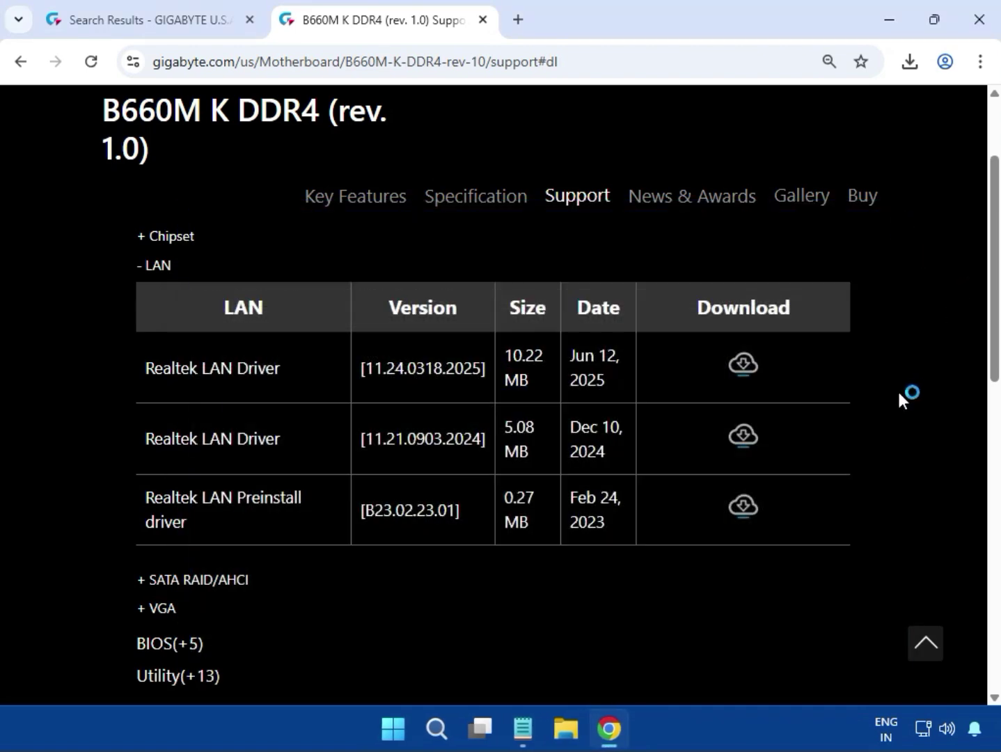
- Expand the VGA drivers, download the Intel Graphic Driver version 32.0.101.5542, and check the download's progress
scroll(899, 393, "up", 4)
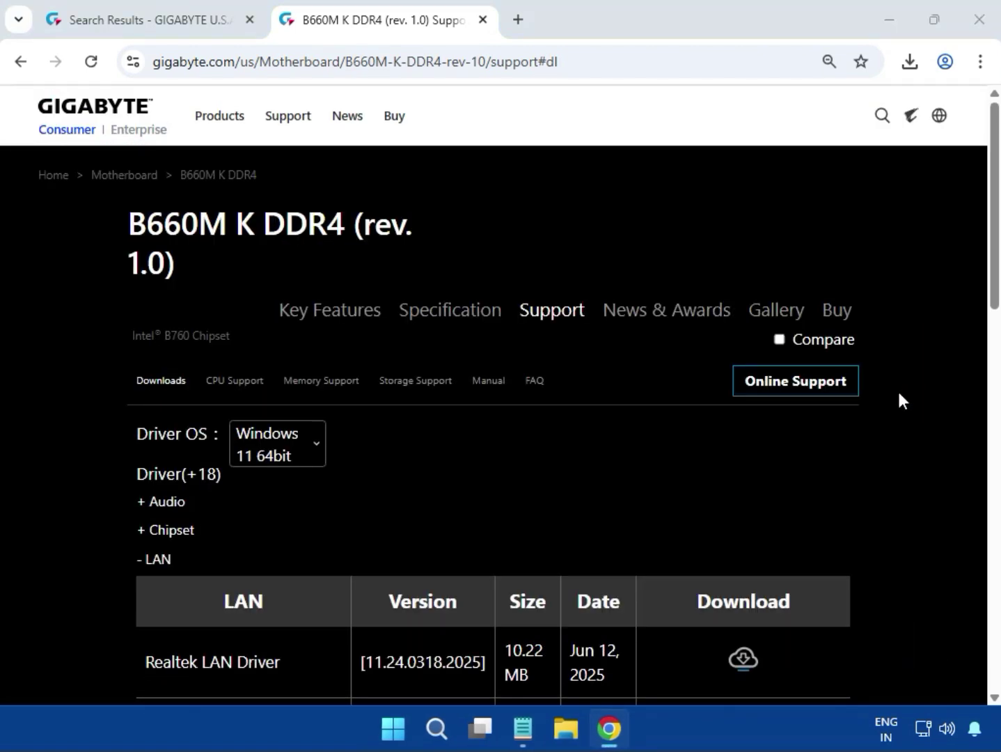
scroll(897, 389, "down", 7)
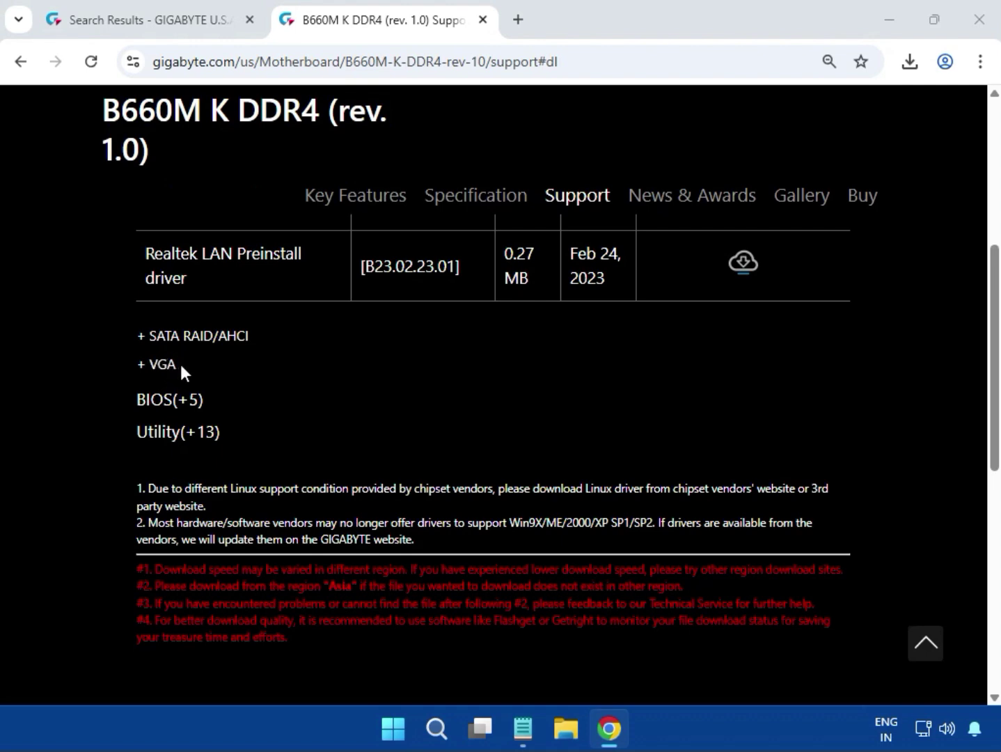
left_click_drag(181, 364, 144, 363)
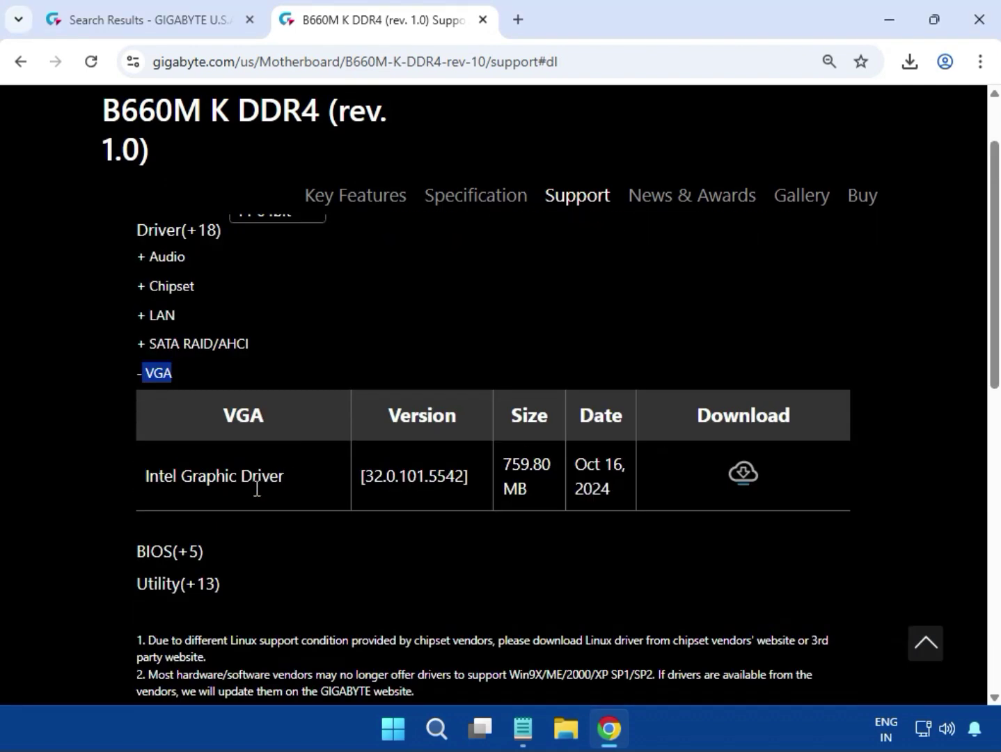
left_click_drag(145, 476, 331, 478)
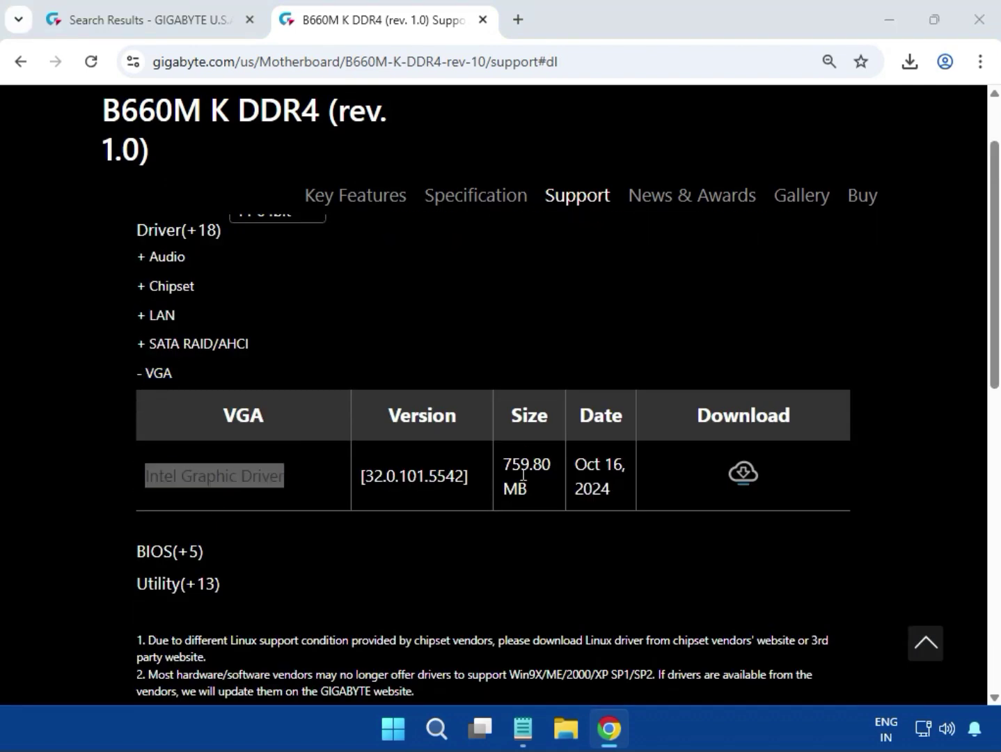
left_click_drag(504, 458, 537, 494)
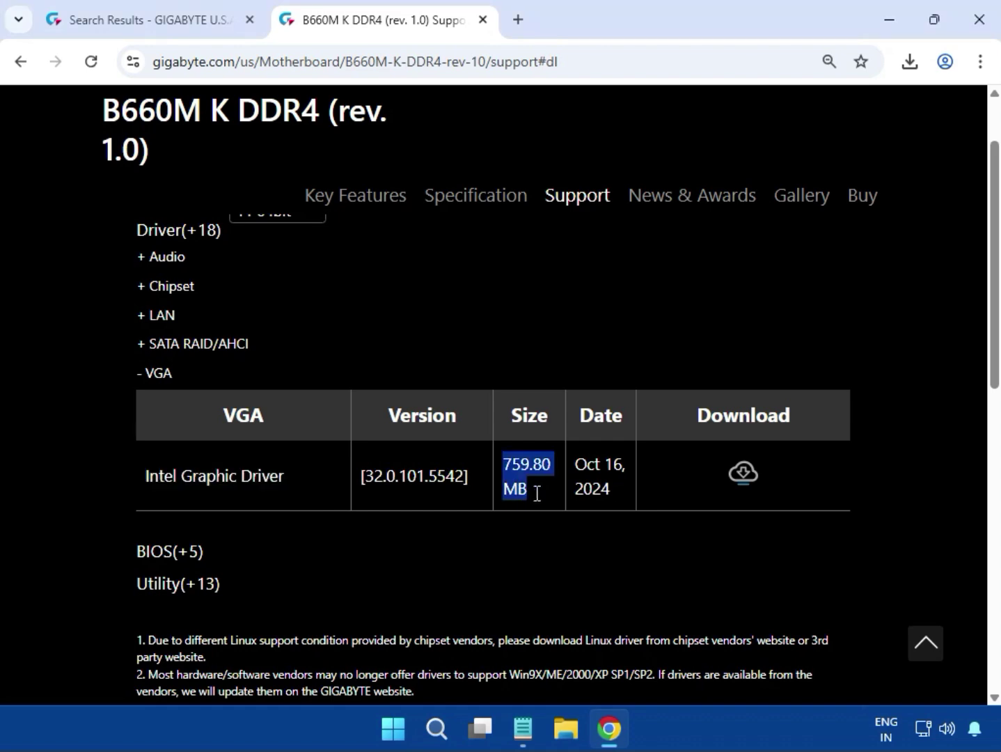
left_click(742, 480)
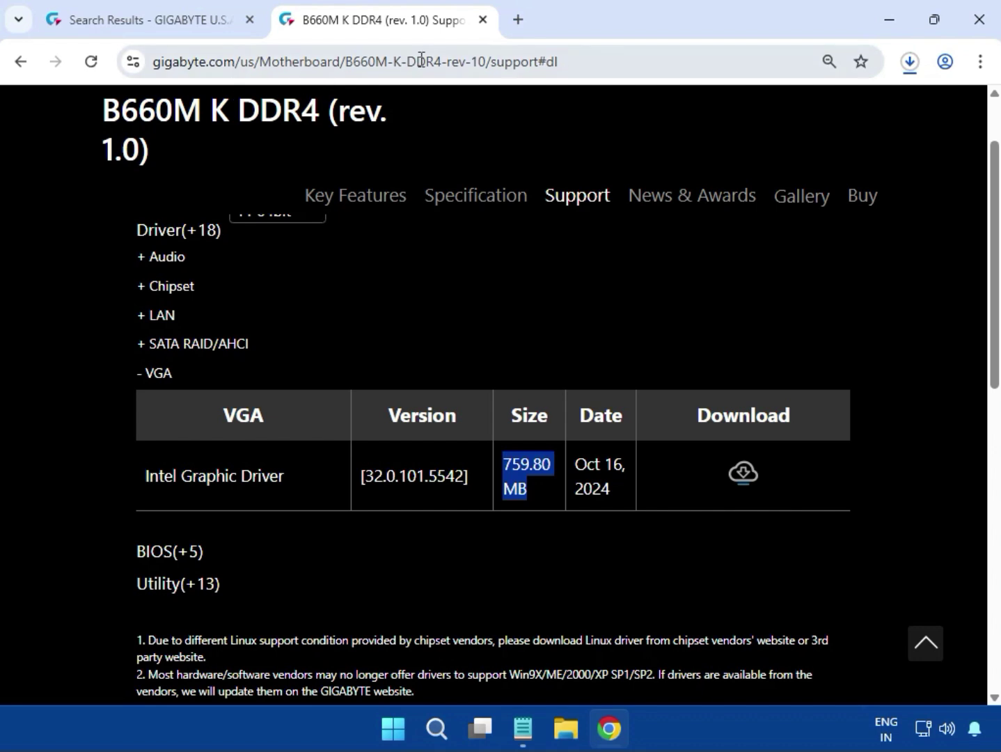
left_click(907, 73)
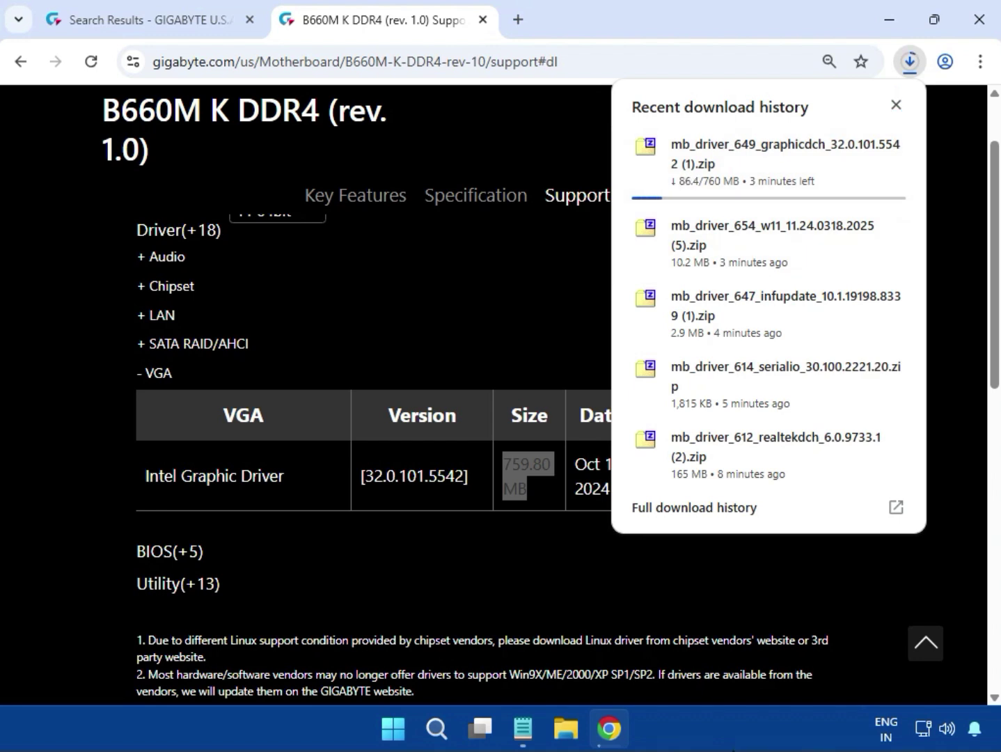
left_click(758, 657)
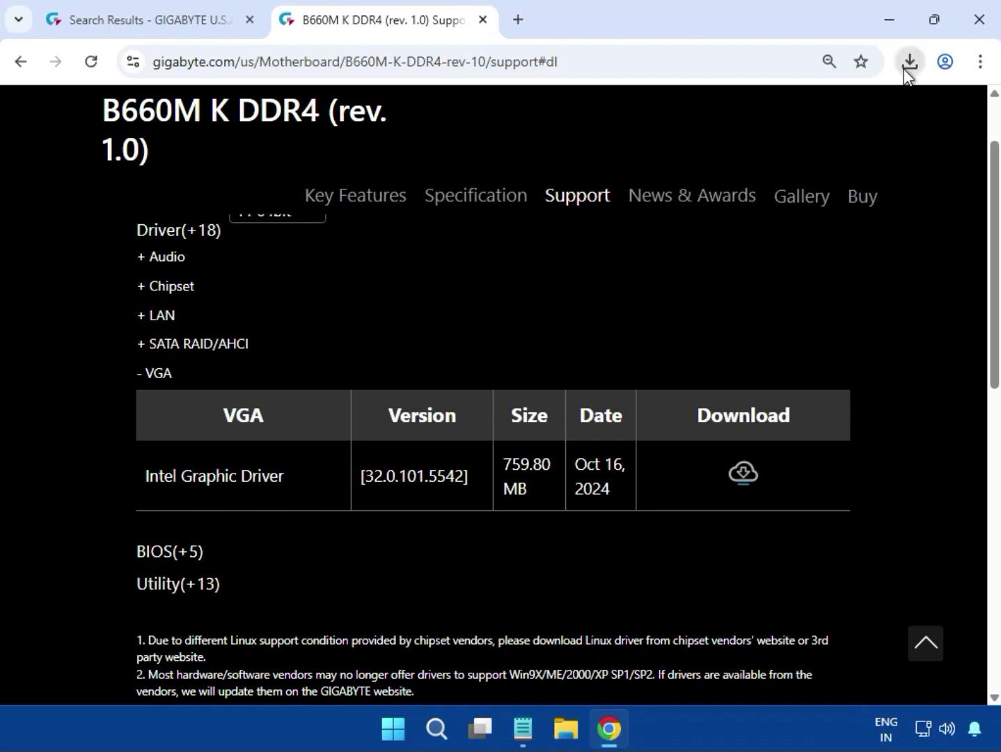
- Run mb_driver_649_graphicdch_32.0.101.5542.exe from the downloaded archive, allow it to make changes to the device, and close the archive
left_click(907, 69)
left_click(716, 159)
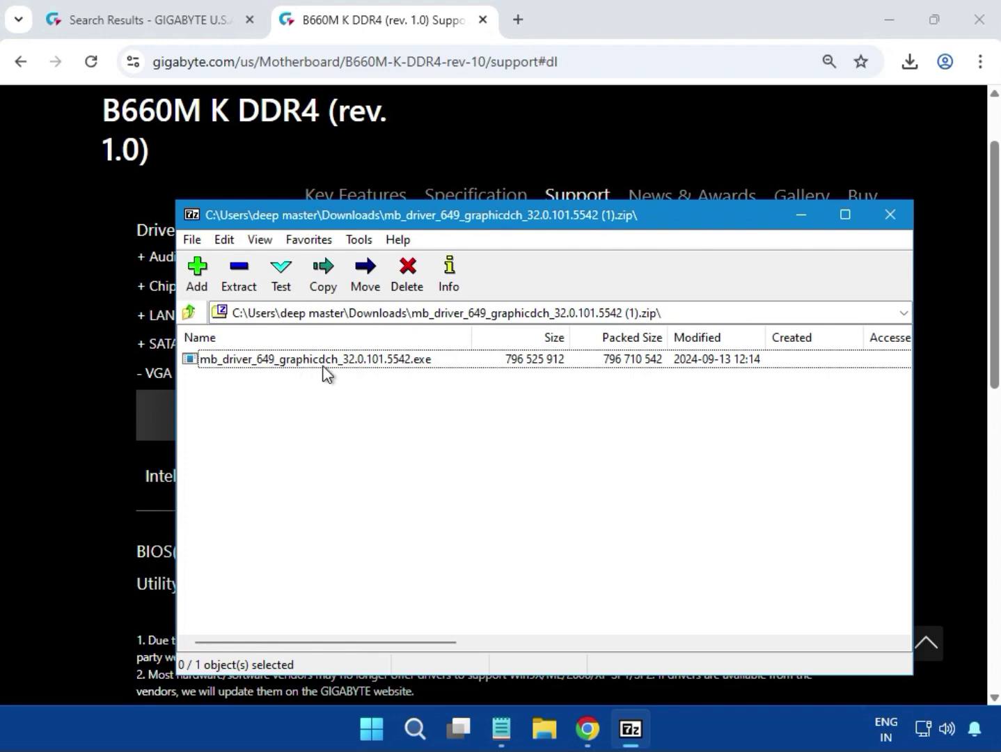
double_click(428, 361)
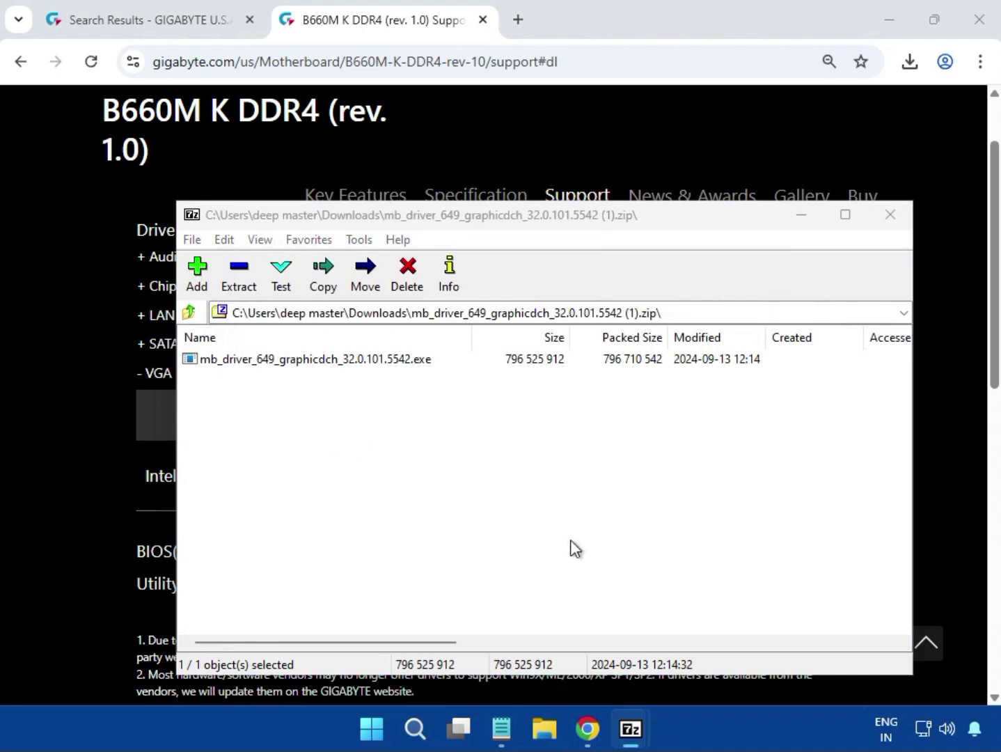
mouse_move(630, 728)
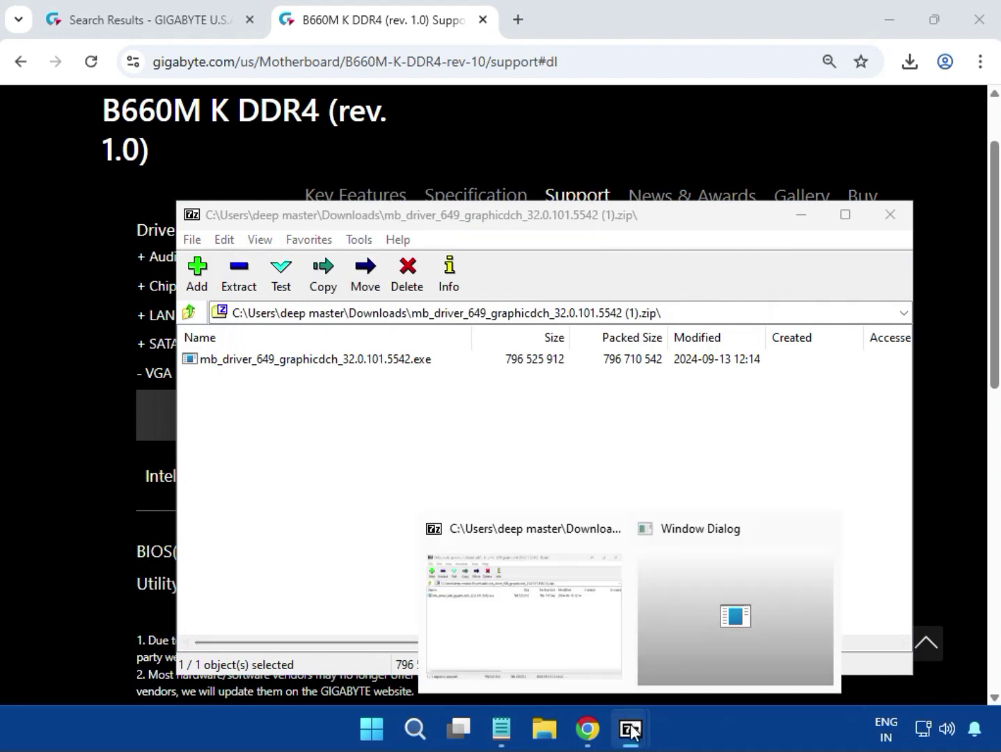
left_click(739, 646)
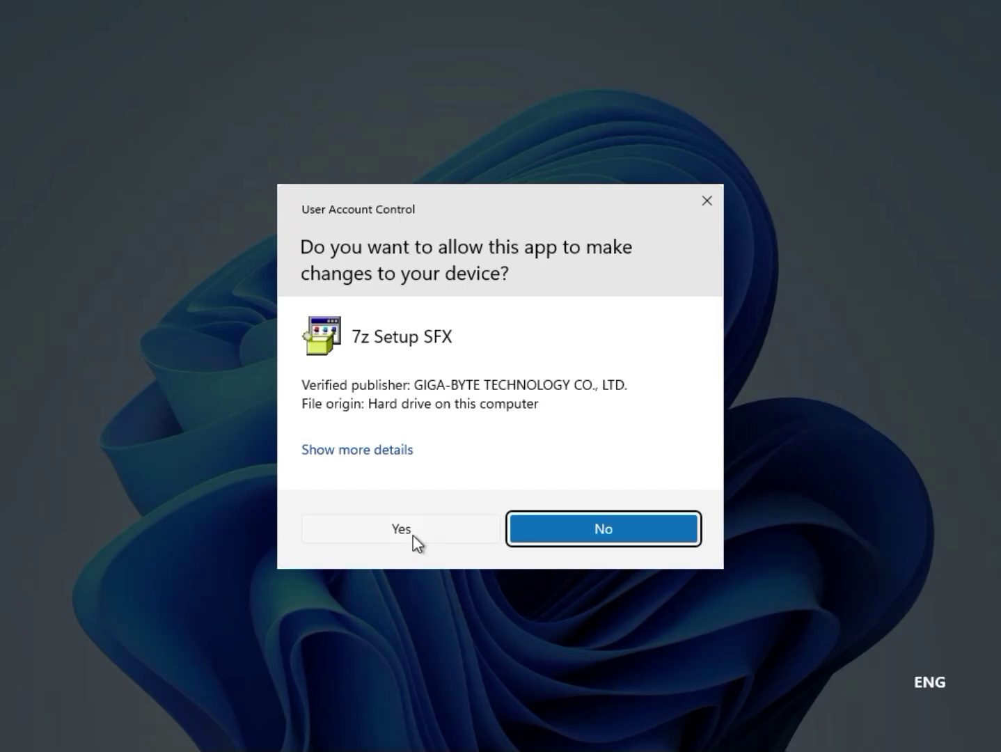
left_click(417, 531)
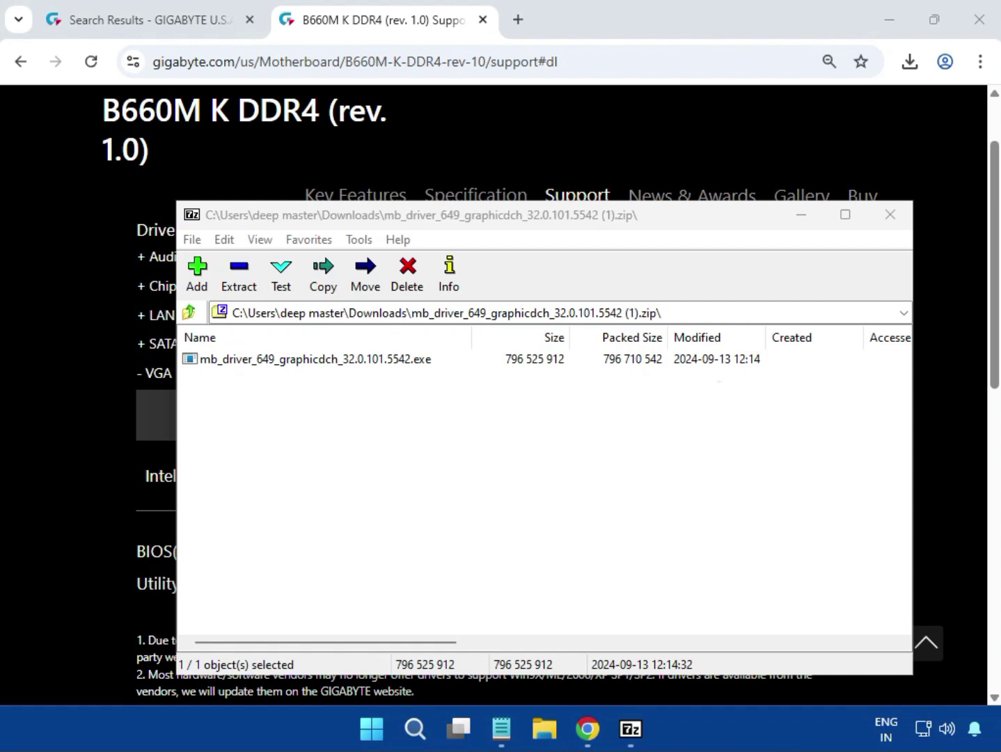
left_click(892, 215)
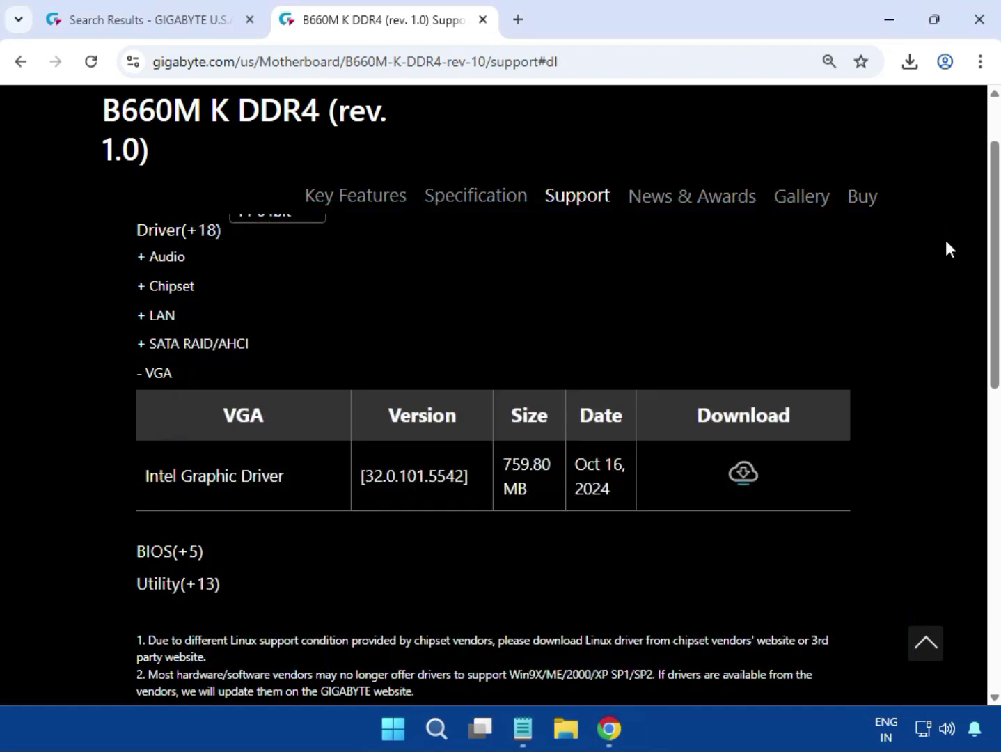
scroll(898, 423, "up", 3)
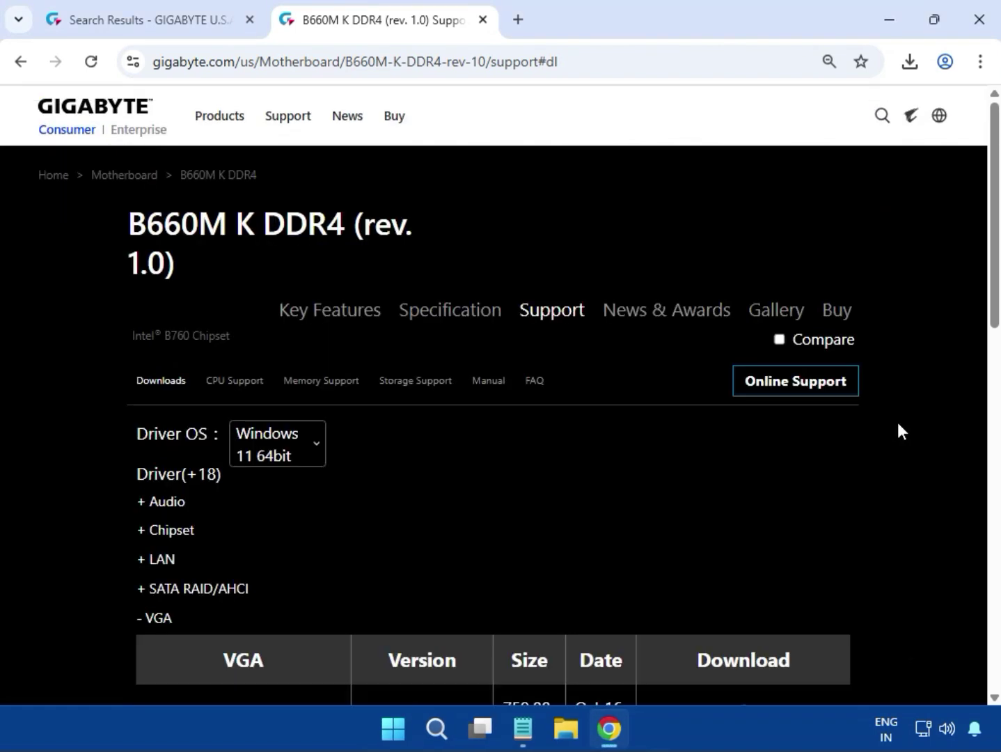